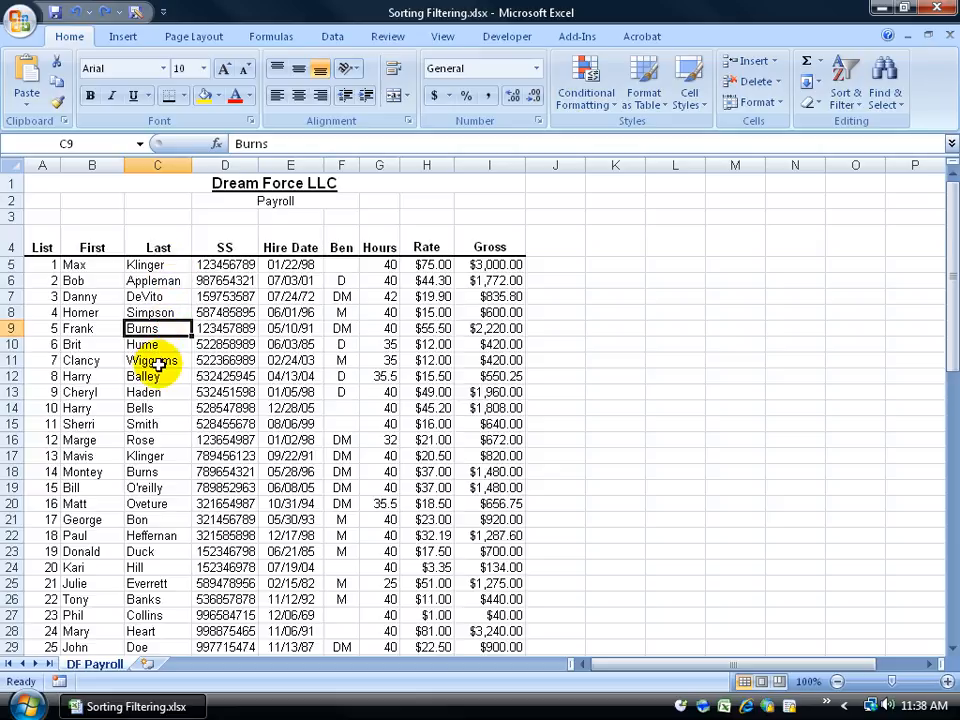
pyautogui.click(109, 327)
pyautogui.click(130, 327)
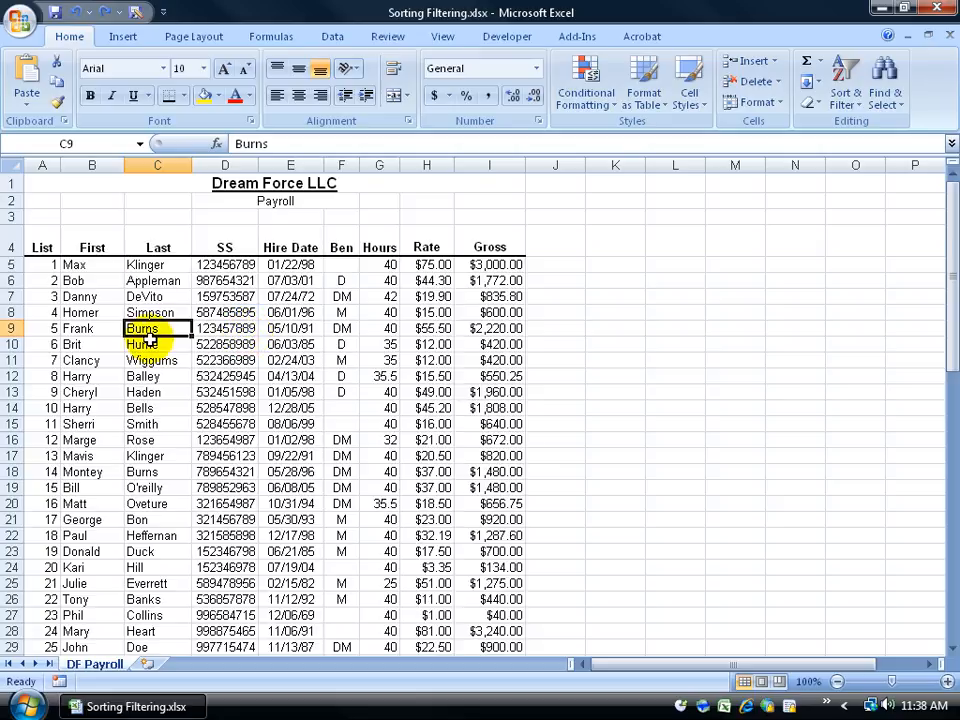
pyautogui.click(88, 296)
pyautogui.click(152, 329)
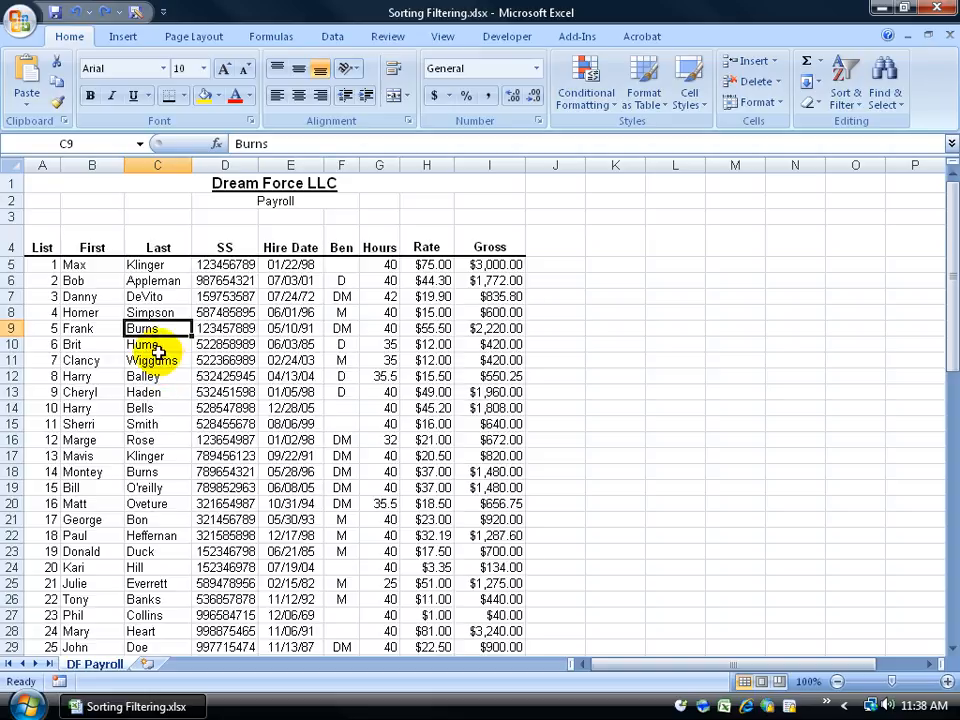
pyautogui.click(94, 329)
pyautogui.moveTo(94, 329); pyautogui.dragTo(283, 329)
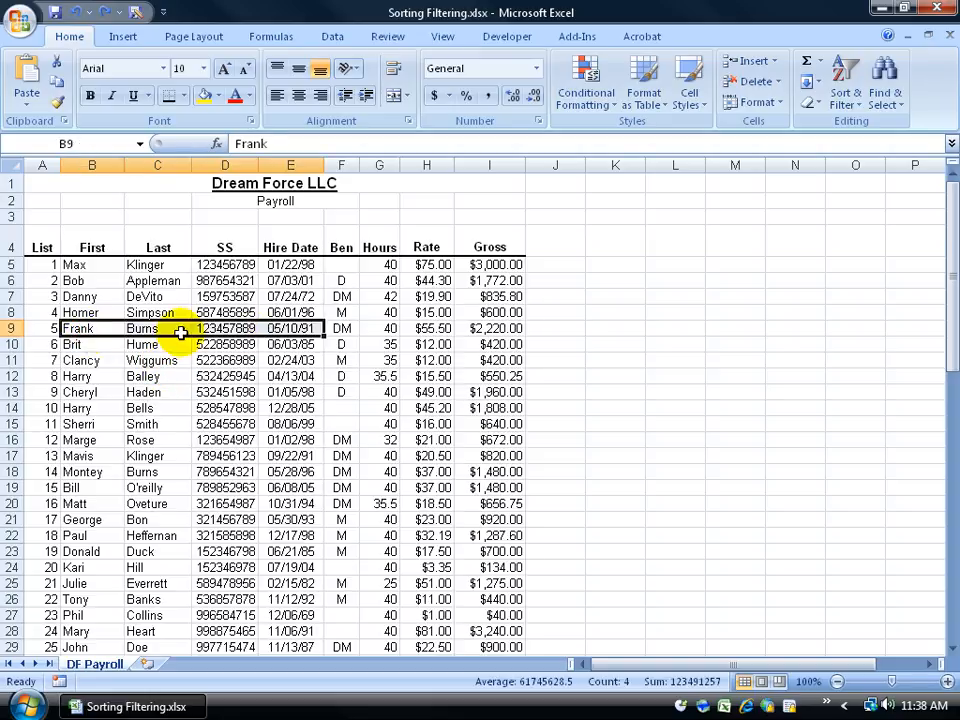
pyautogui.click(152, 312)
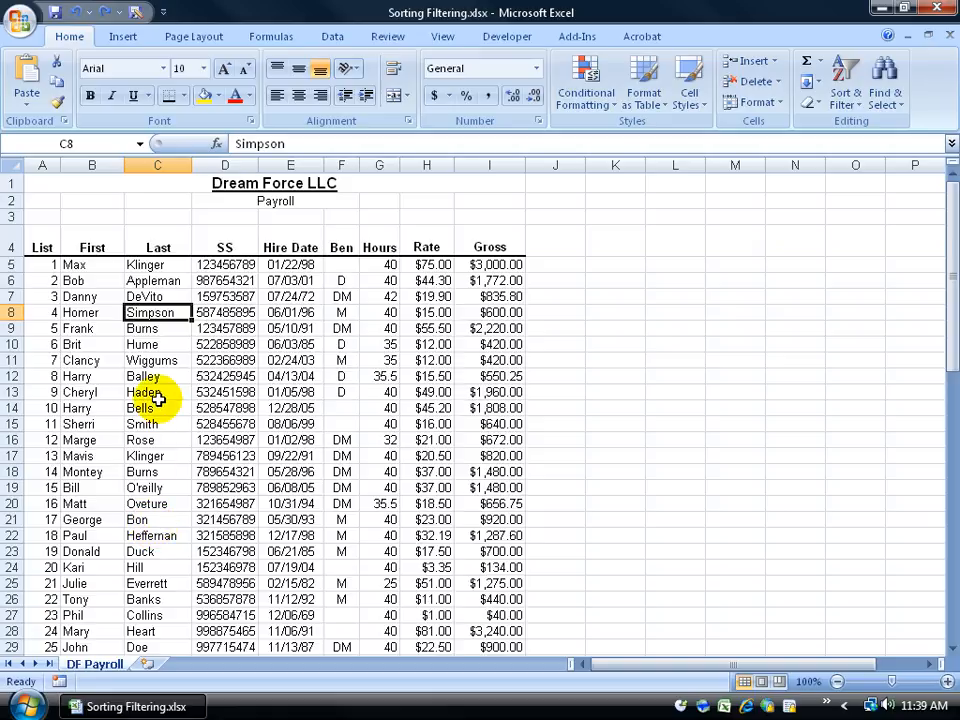
pyautogui.click(135, 377)
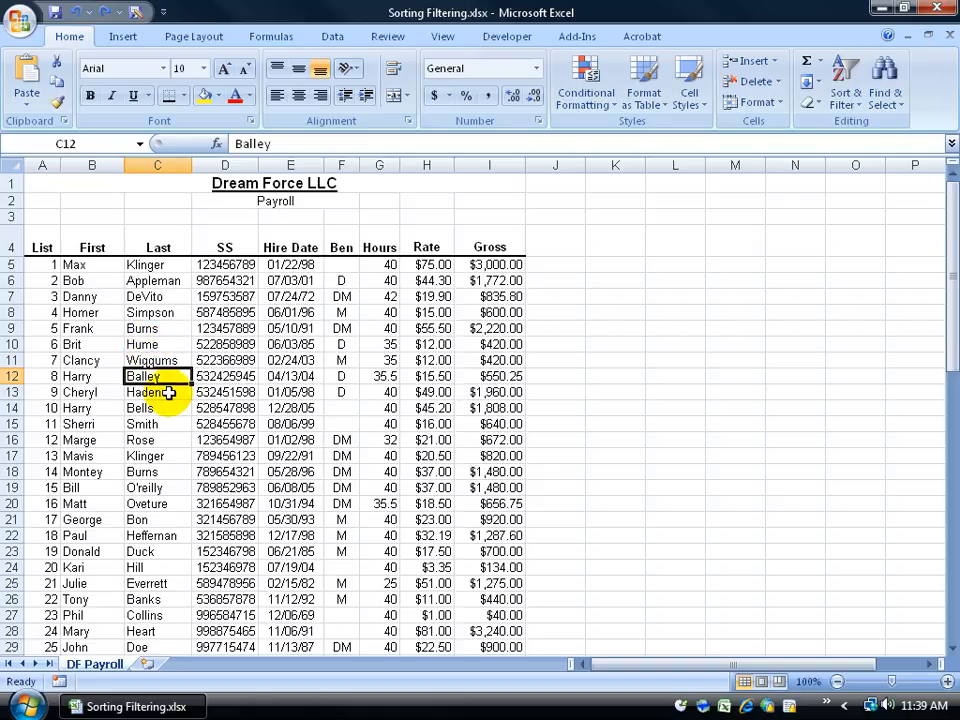
pyautogui.click(91, 378)
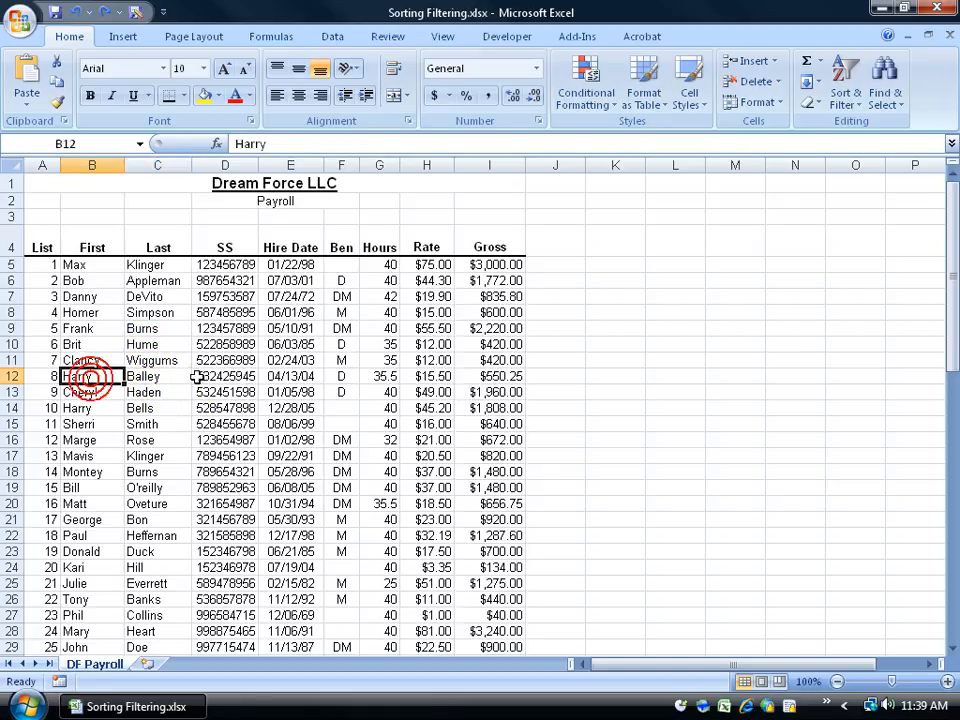
pyautogui.click(222, 378)
pyautogui.click(167, 378)
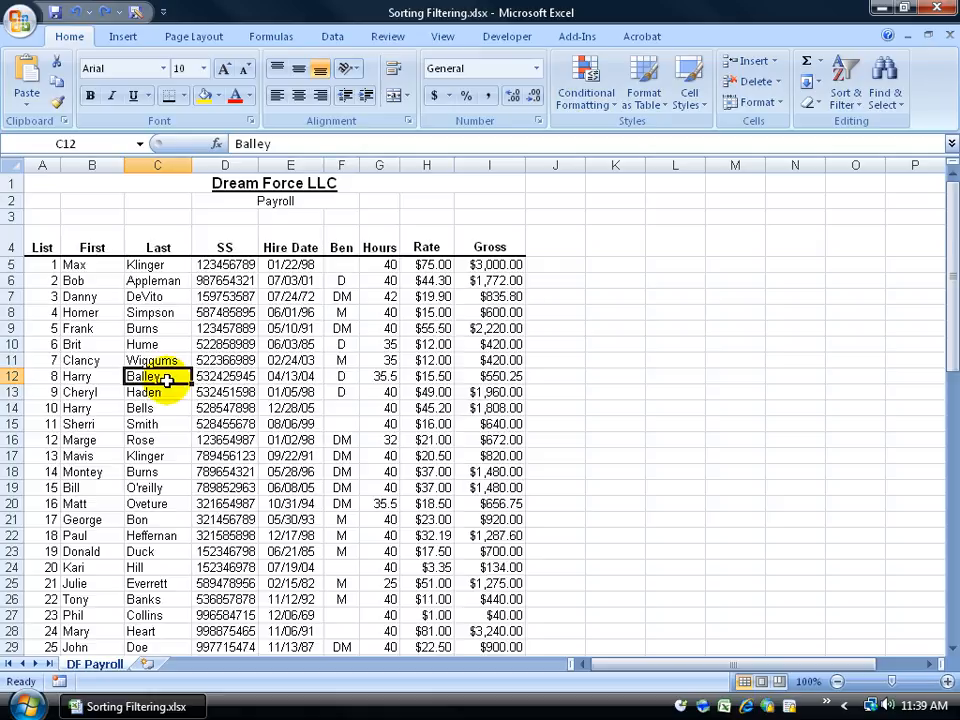
pyautogui.click(167, 248)
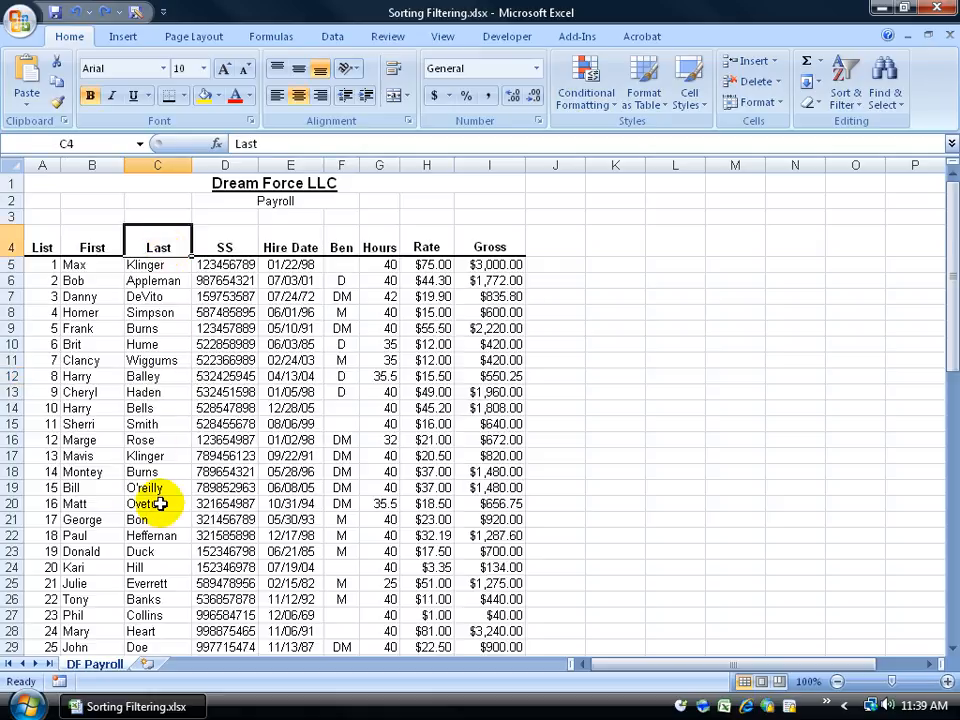
pyautogui.click(135, 472)
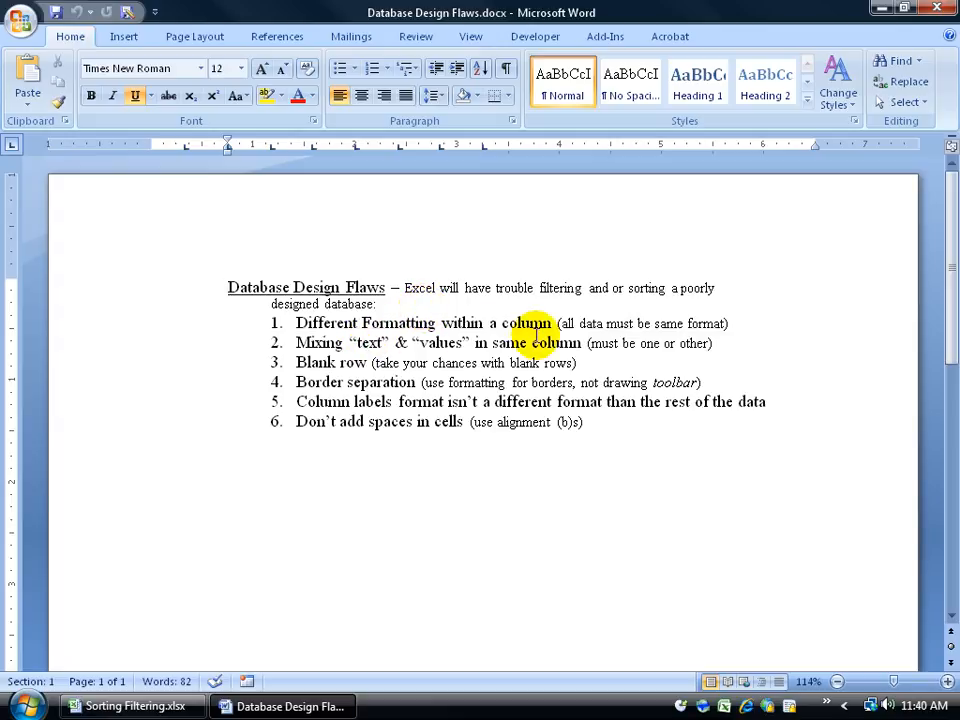
# Return to the workbook and select the Last through Hire Date cells from Burns to Bells for review
pyautogui.click(170, 706)
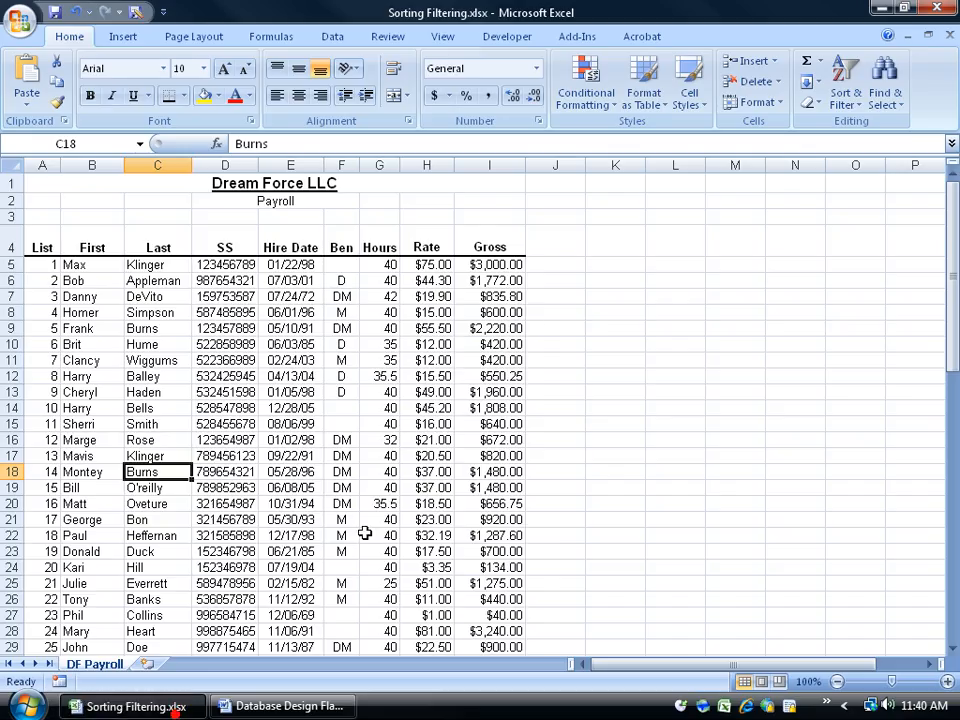
pyautogui.moveTo(140, 328); pyautogui.dragTo(295, 408)
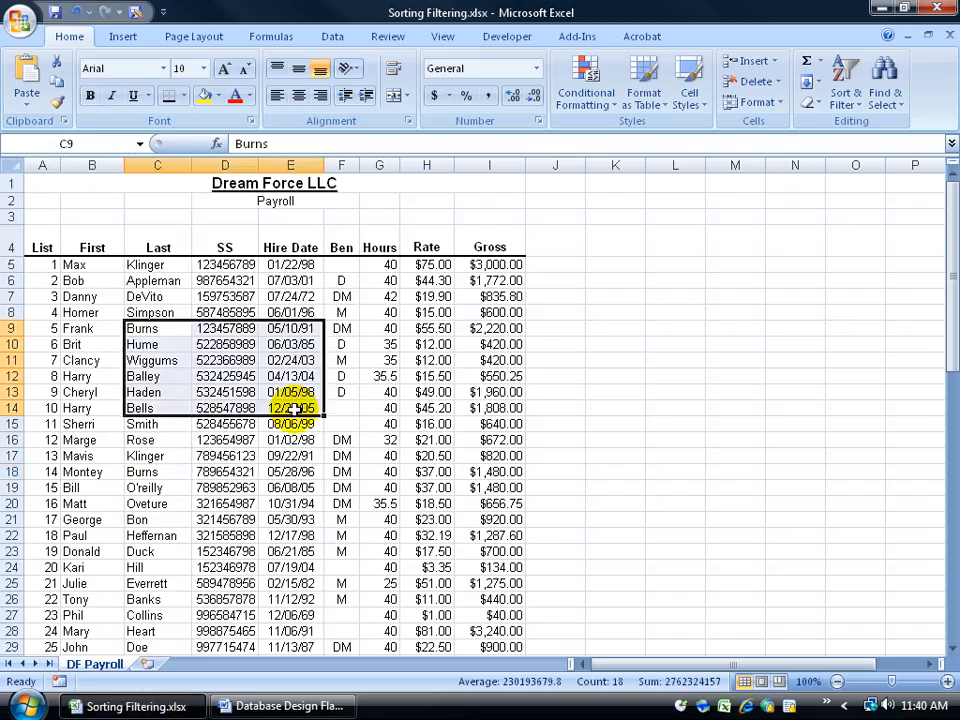
pyautogui.click(225, 362)
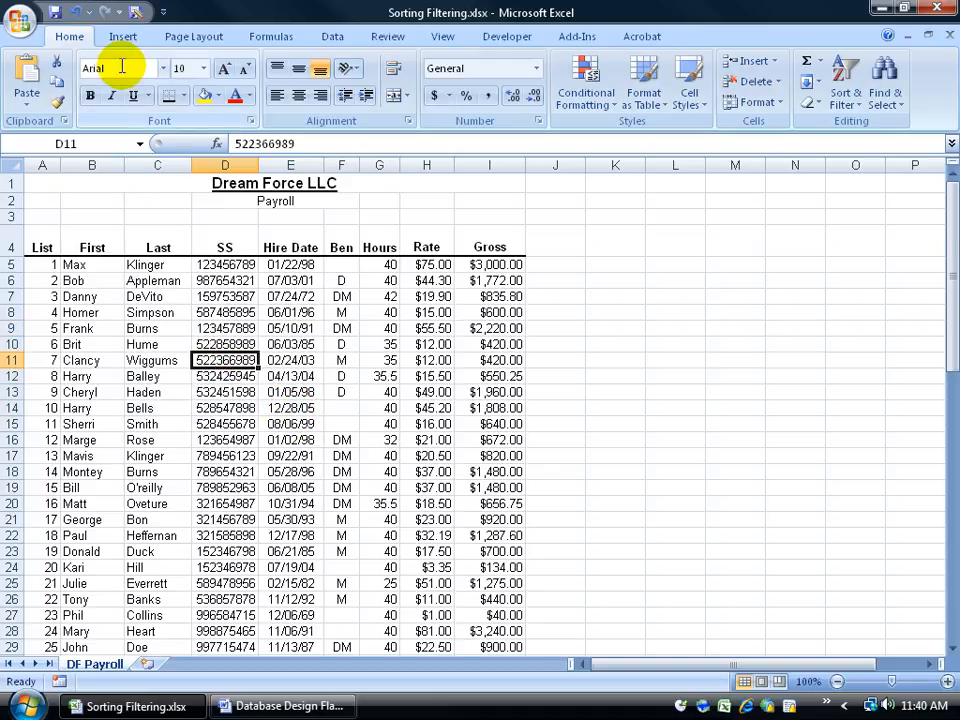
pyautogui.click(135, 360)
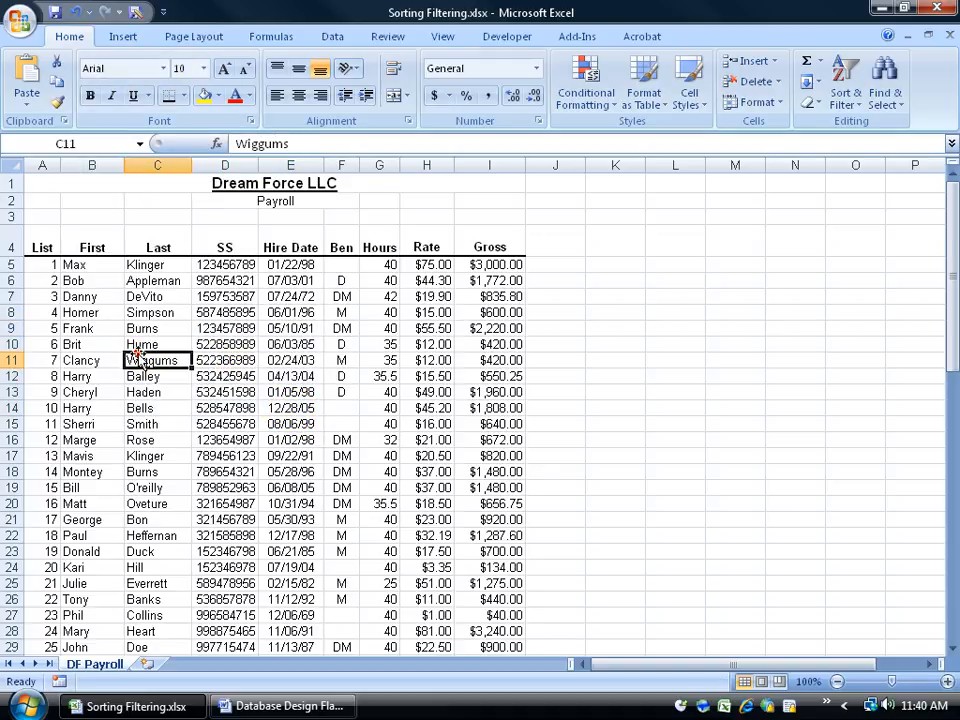
pyautogui.click(85, 440)
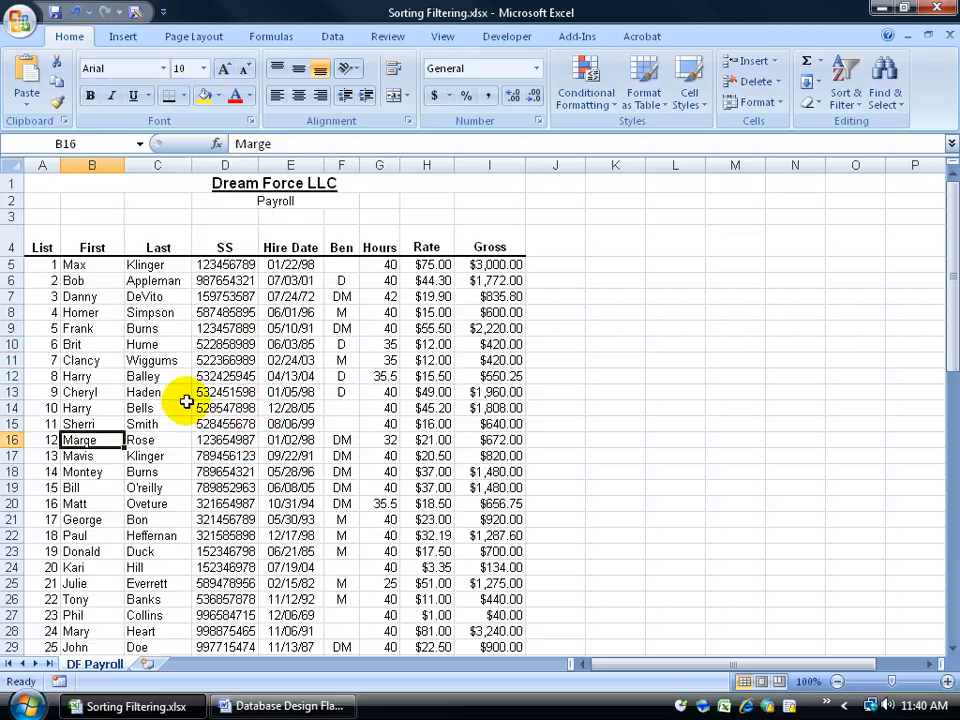
# Review the last names and SS numbers in rows 13 to 15, then switch to the design flaws document
pyautogui.click(142, 392)
pyautogui.click(154, 408)
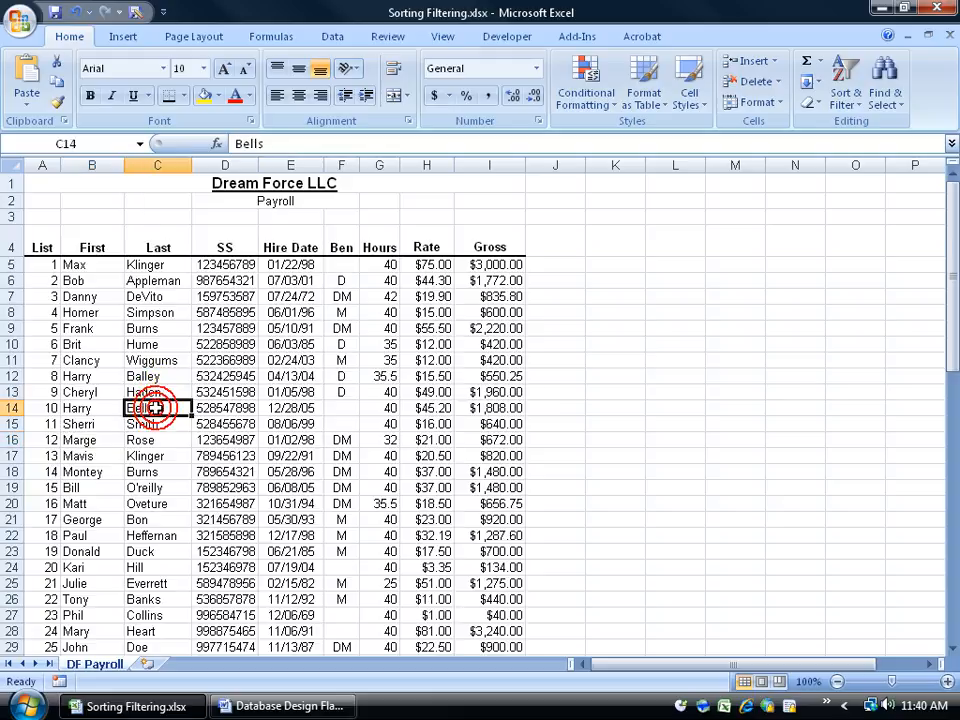
pyautogui.click(152, 424)
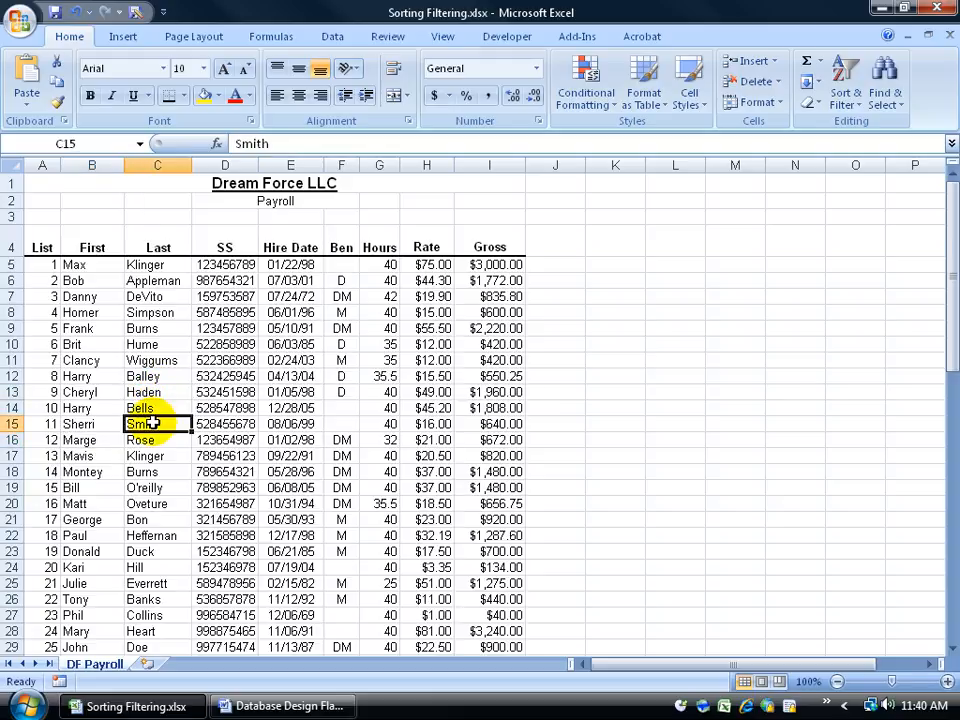
pyautogui.click(146, 408)
pyautogui.click(160, 392)
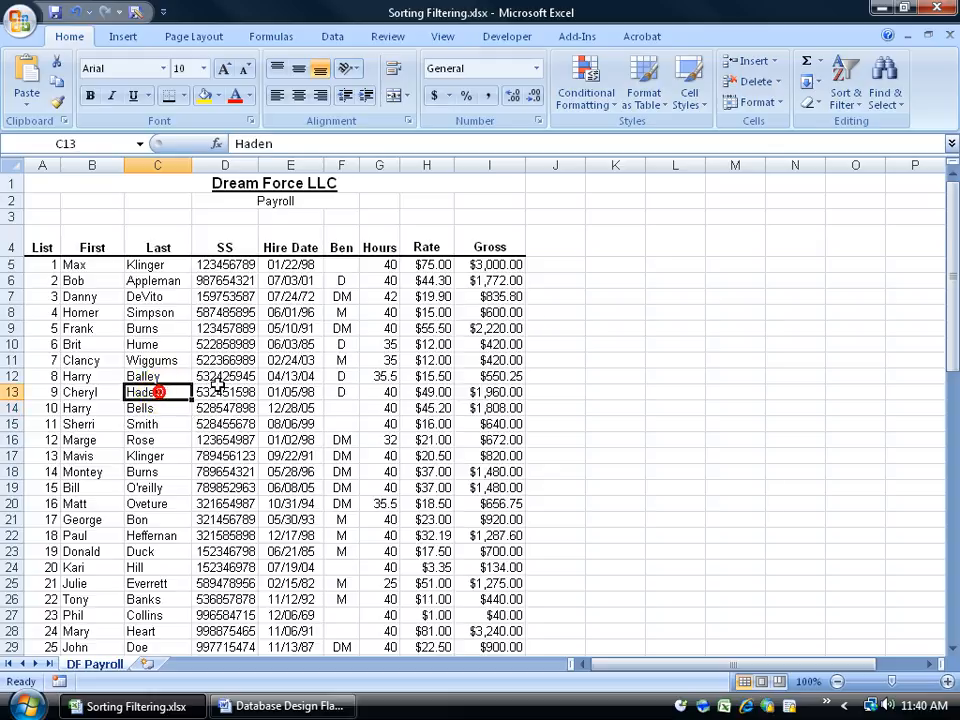
pyautogui.click(226, 376)
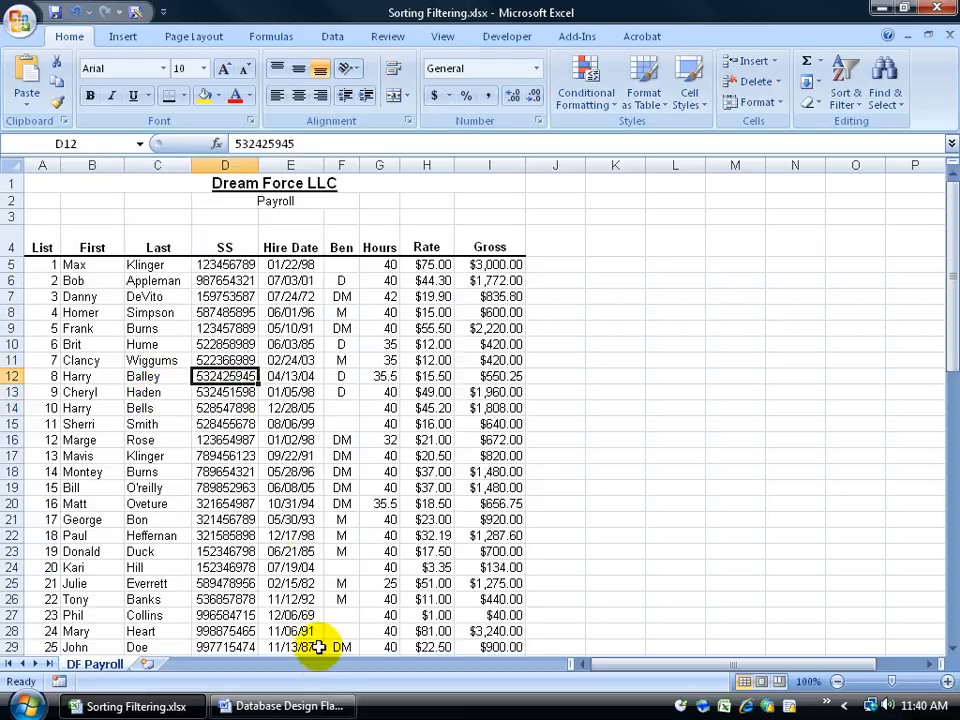
pyautogui.click(283, 706)
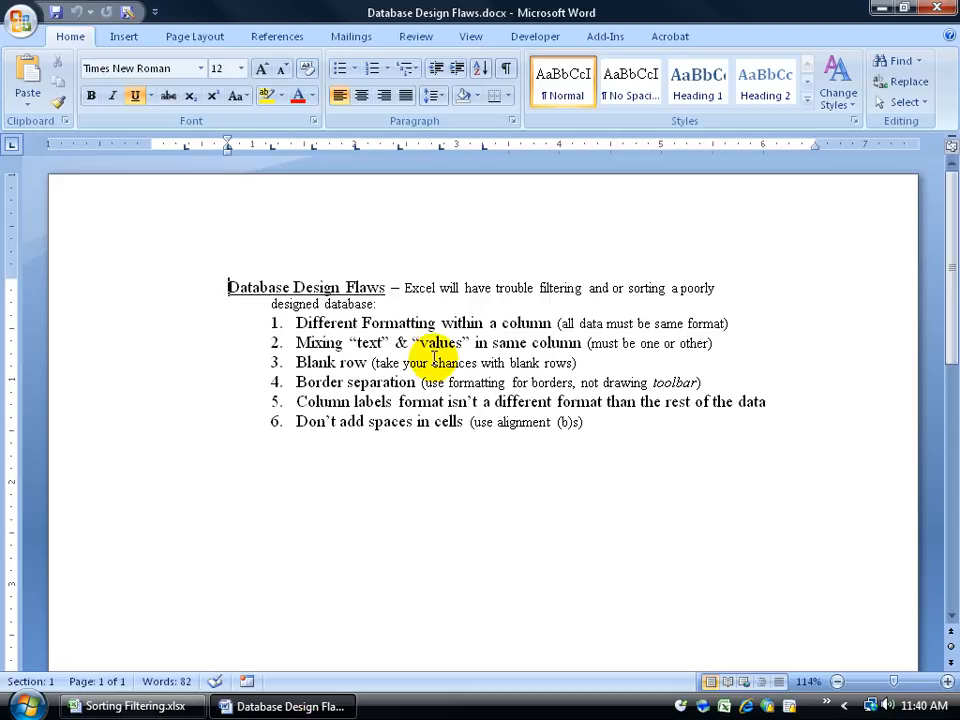
# Return to the workbook and review selections in the Last and SS columns, comparing with the design flaws document
pyautogui.click(160, 706)
pyautogui.click(158, 330)
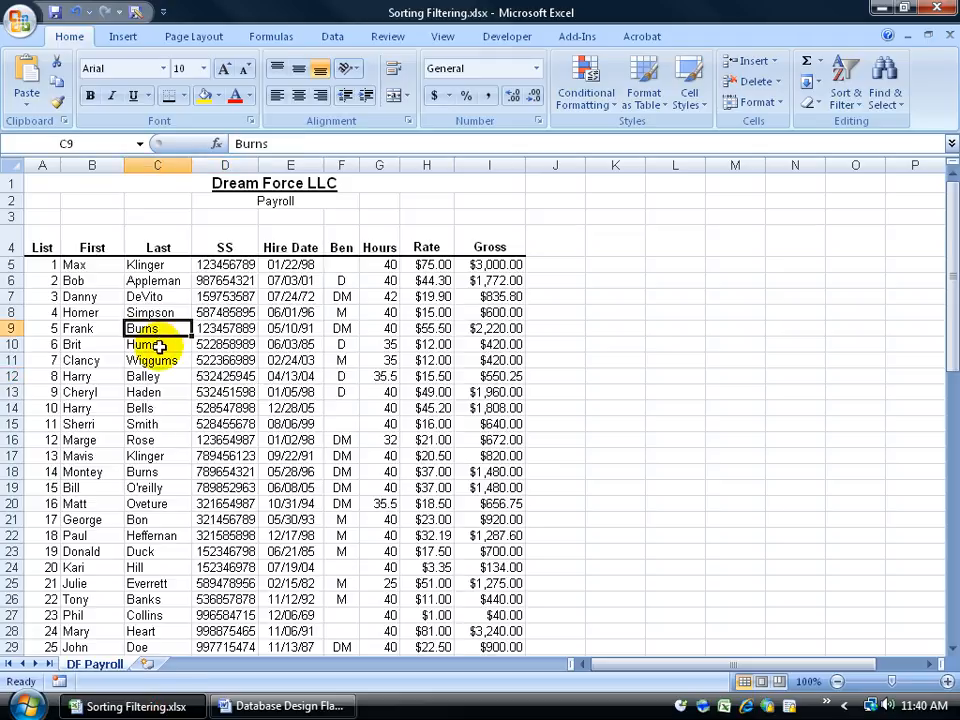
pyautogui.click(158, 345)
pyautogui.click(155, 360)
pyautogui.click(150, 376)
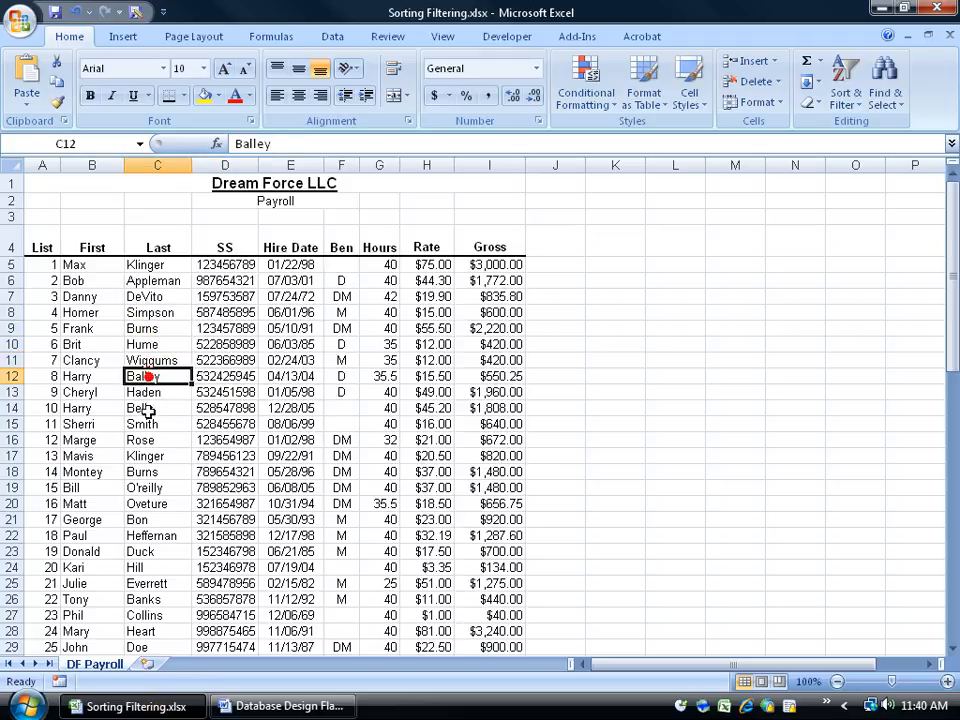
pyautogui.moveTo(142, 424); pyautogui.dragTo(138, 484)
pyautogui.moveTo(150, 551); pyautogui.dragTo(150, 583)
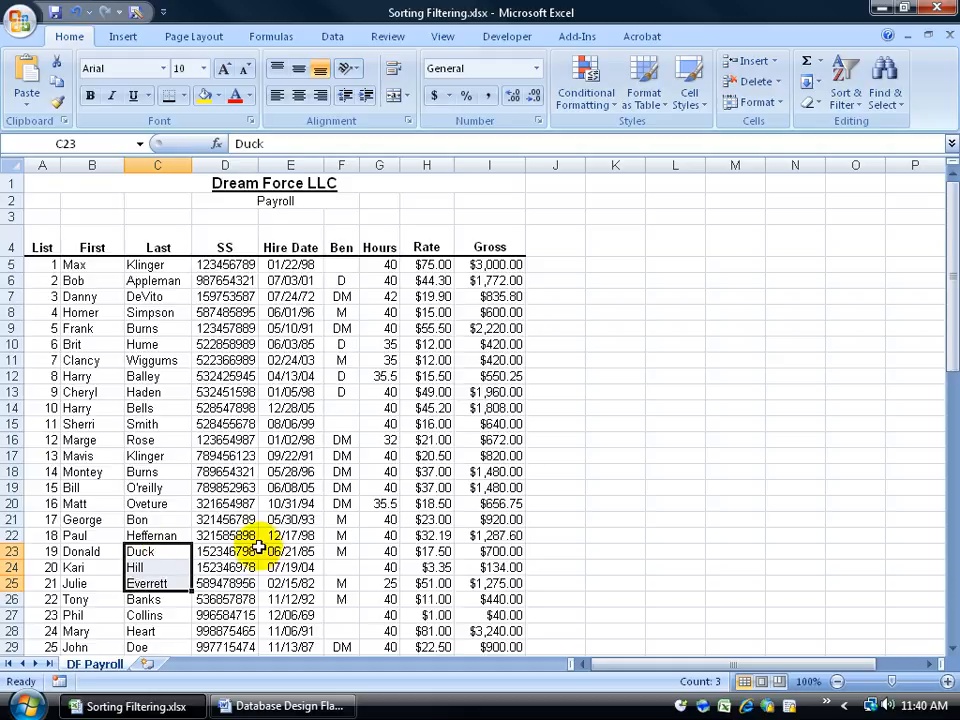
pyautogui.moveTo(155, 312); pyautogui.dragTo(160, 405)
pyautogui.moveTo(228, 328); pyautogui.dragTo(243, 396)
pyautogui.hotkey('alt', 'Tab')
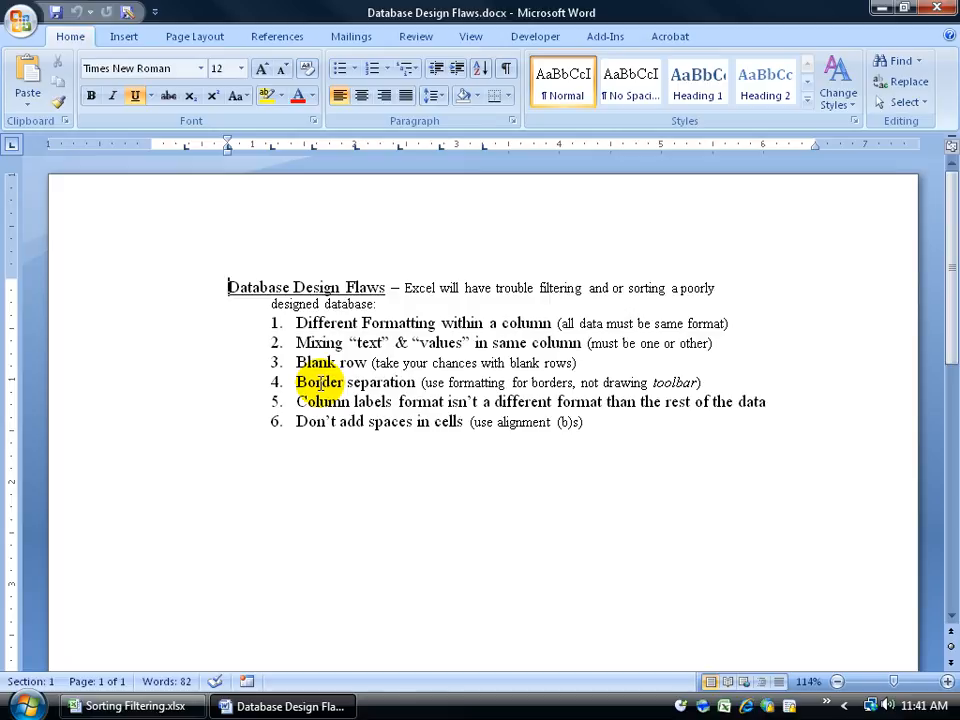
pyautogui.click(172, 705)
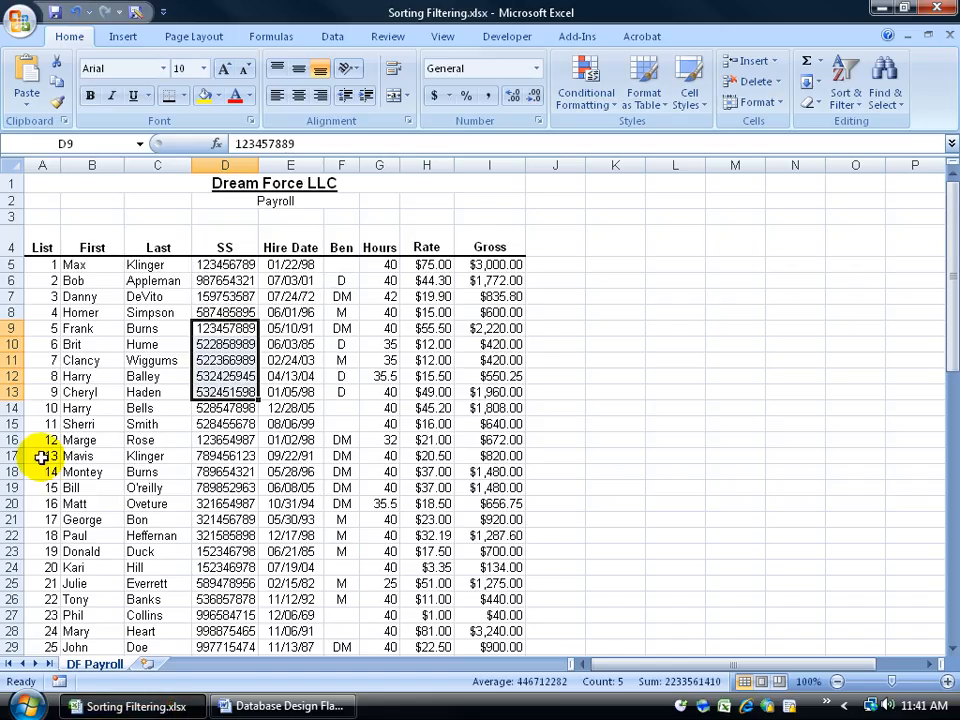
pyautogui.rightClick(12, 424)
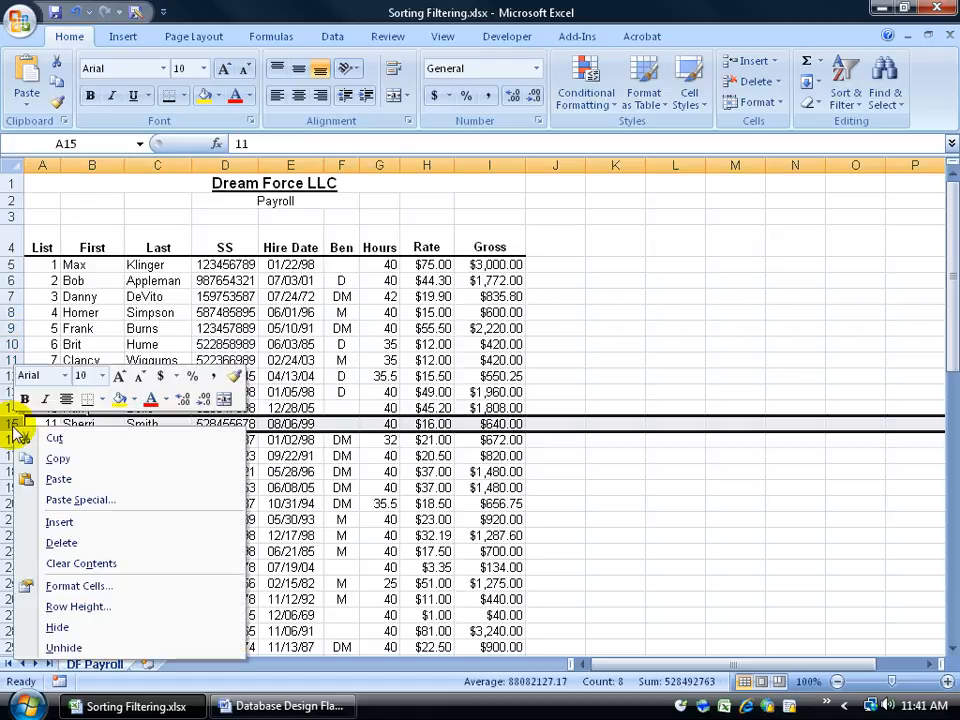
pyautogui.click(34, 521)
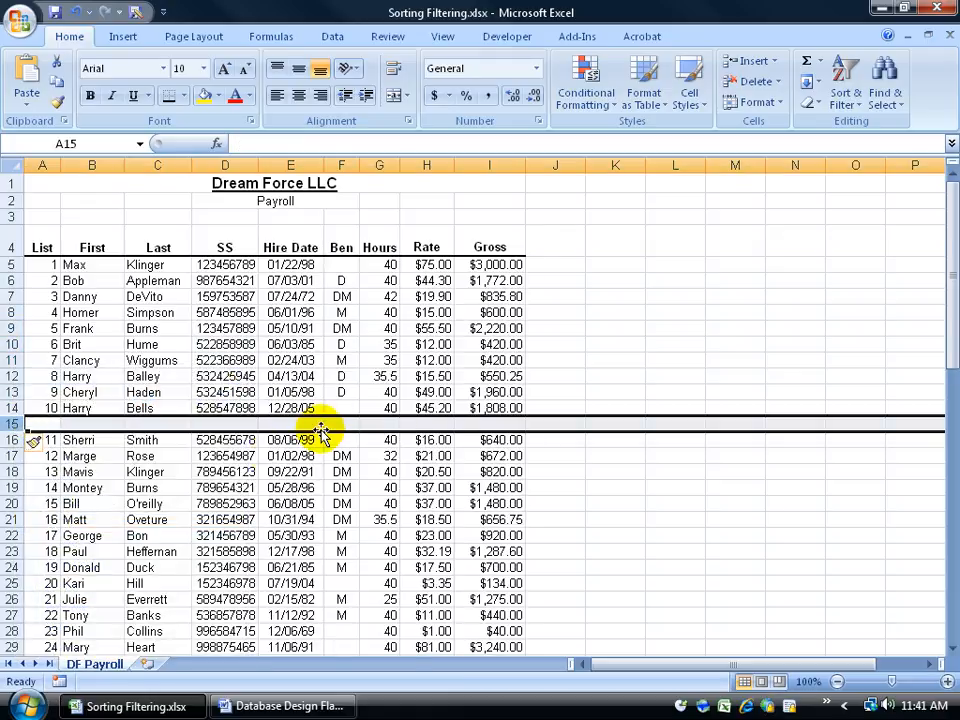
# Review the records around the blank row, then undo the row insertion
pyautogui.click(310, 455)
pyautogui.click(240, 519)
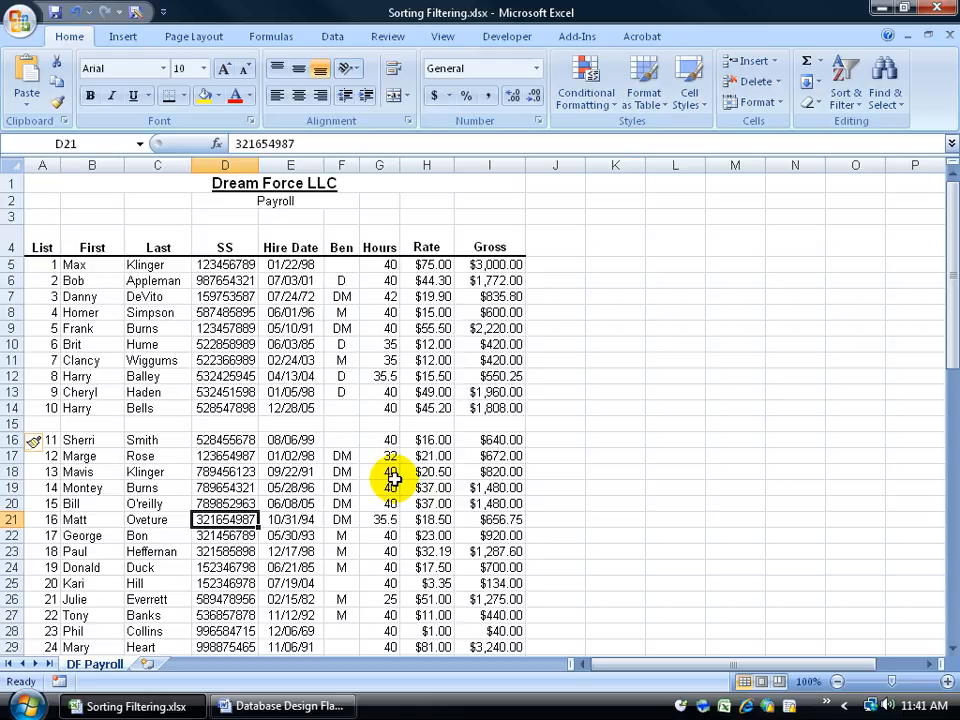
pyautogui.click(152, 390)
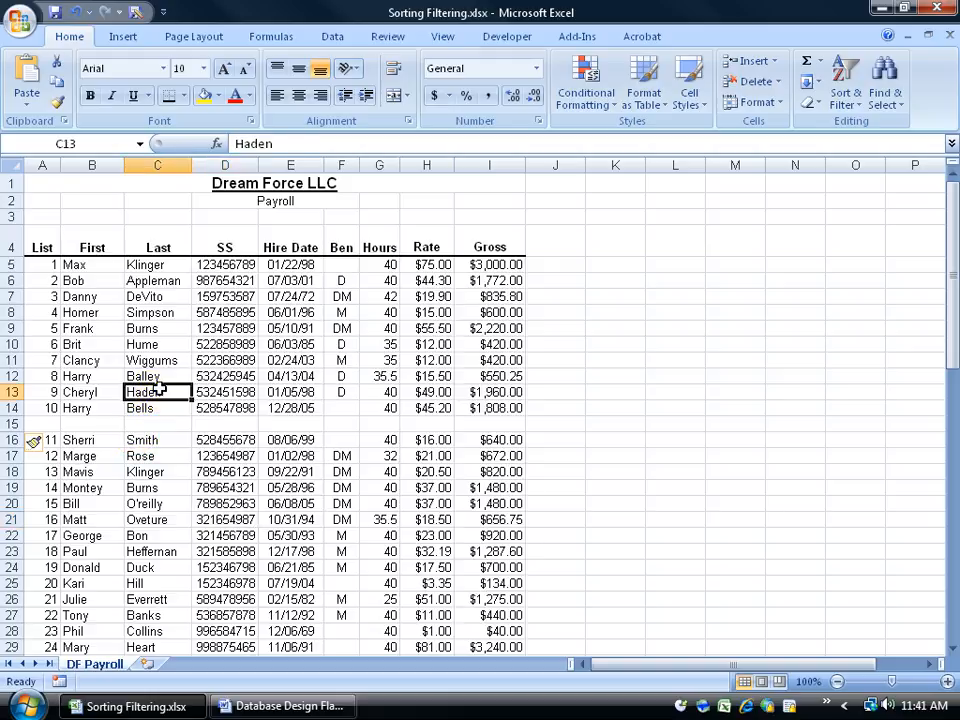
pyautogui.click(162, 375)
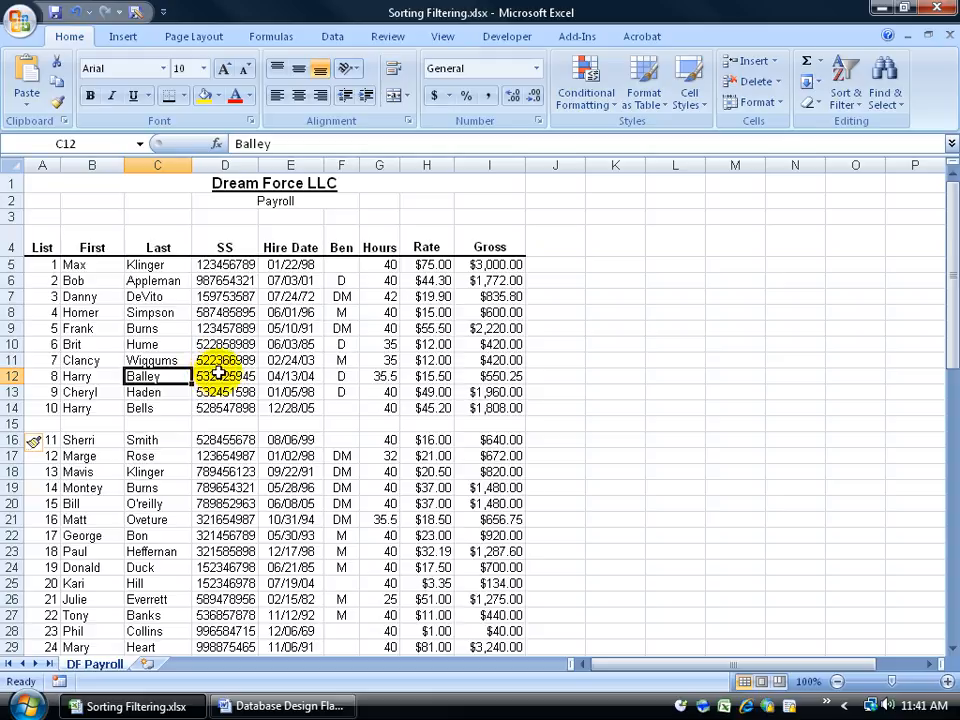
pyautogui.click(142, 330)
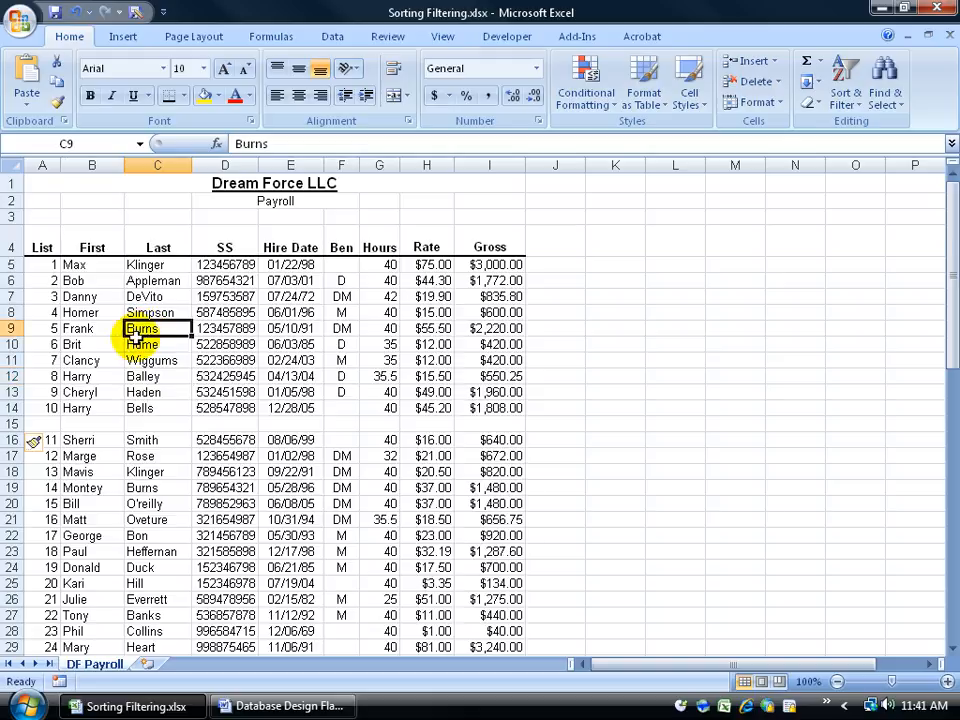
pyautogui.click(134, 391)
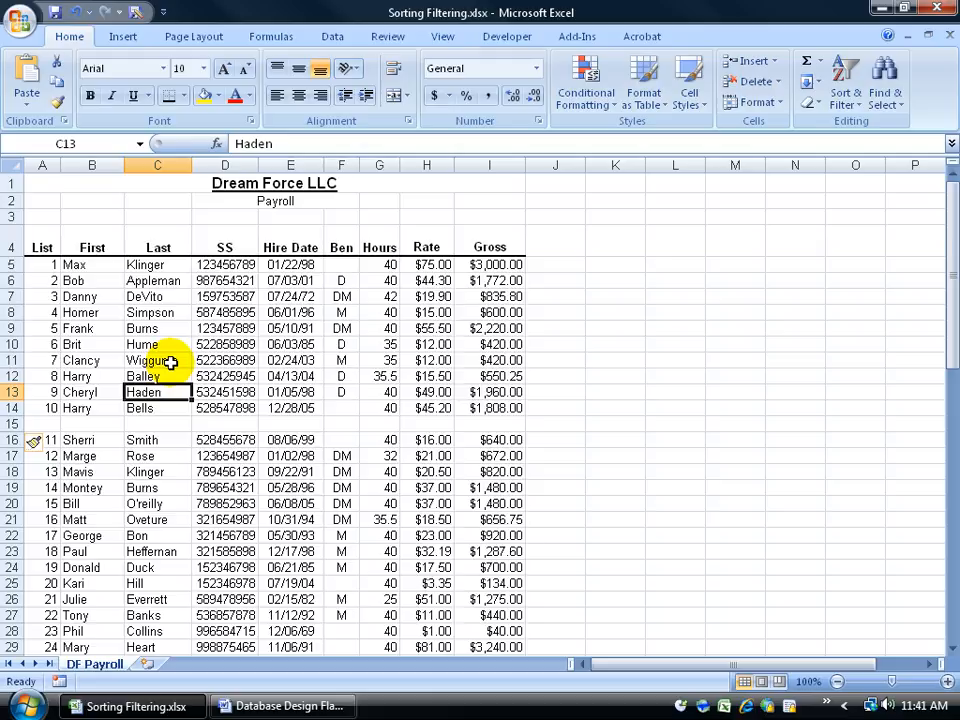
pyautogui.click(73, 11)
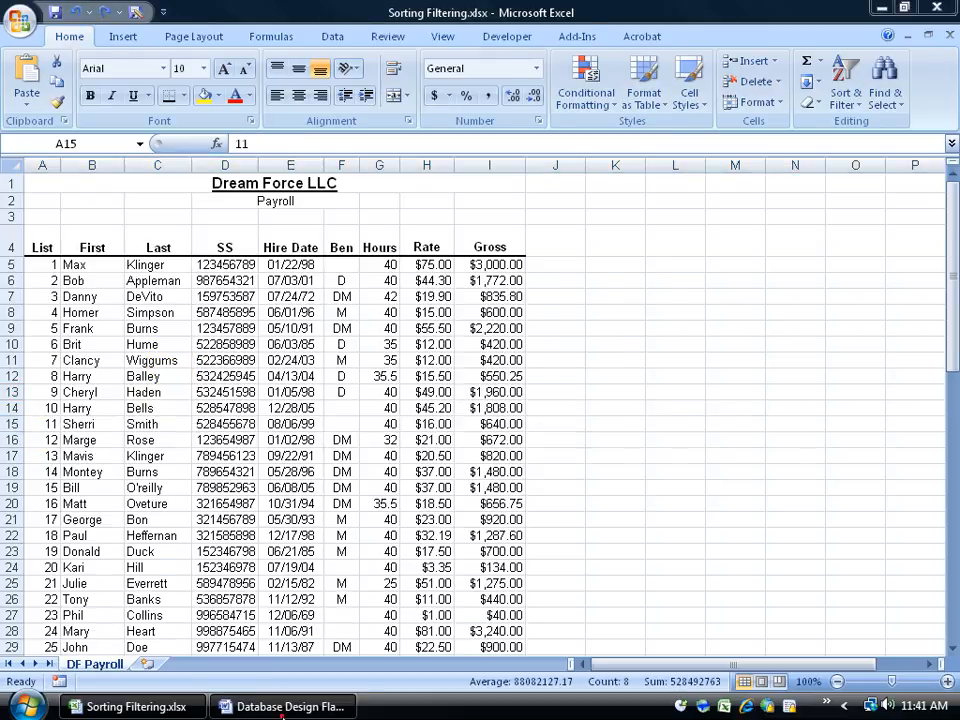
# Check the design flaws list in the Word document, then return to the worksheet's SS column header
pyautogui.click(283, 707)
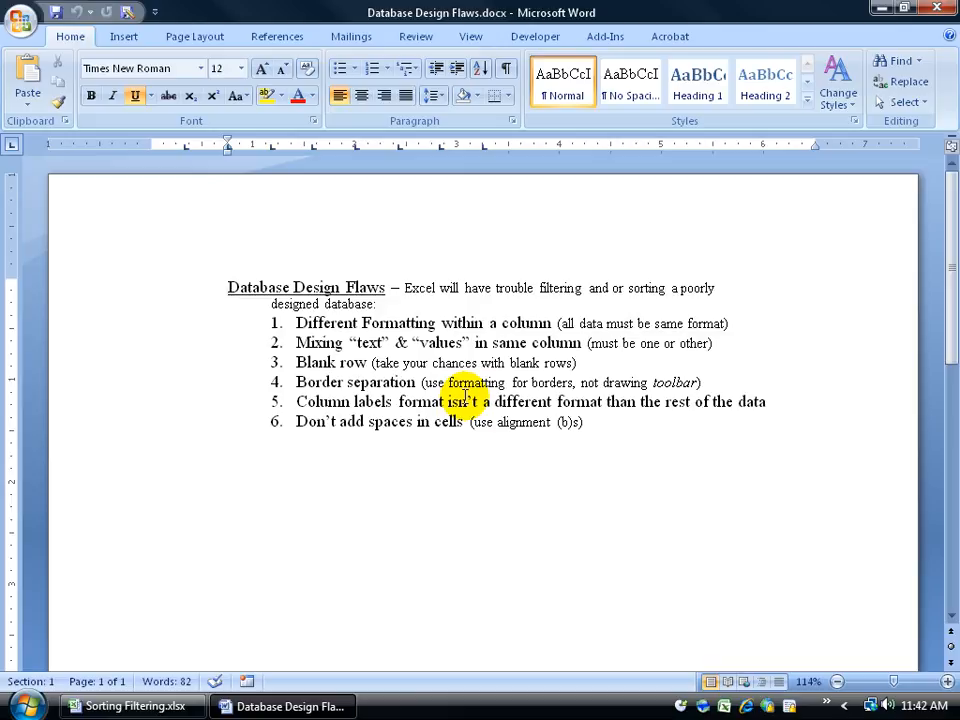
pyautogui.click(135, 706)
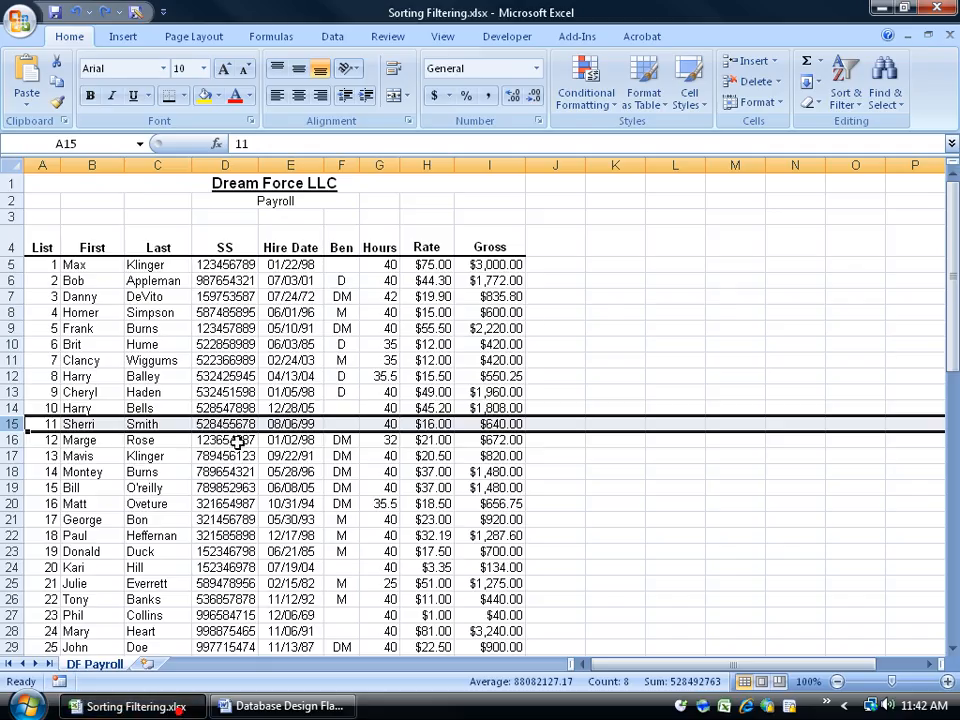
pyautogui.click(208, 244)
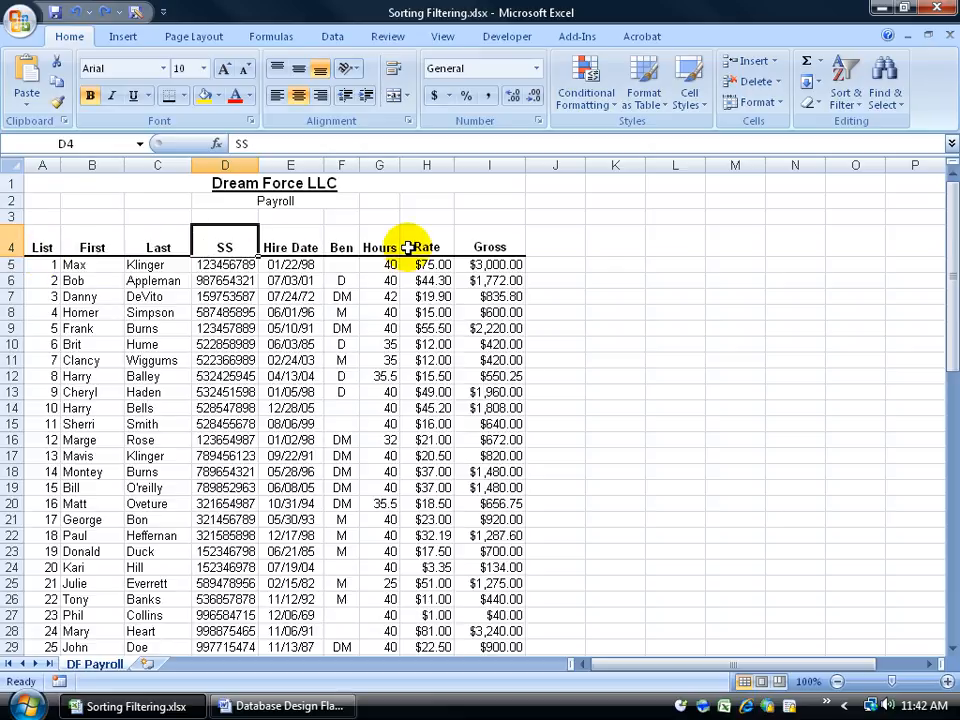
# Apply a thick bottom border to the header row from List to Gross
pyautogui.moveTo(42, 247); pyautogui.dragTo(487, 247)
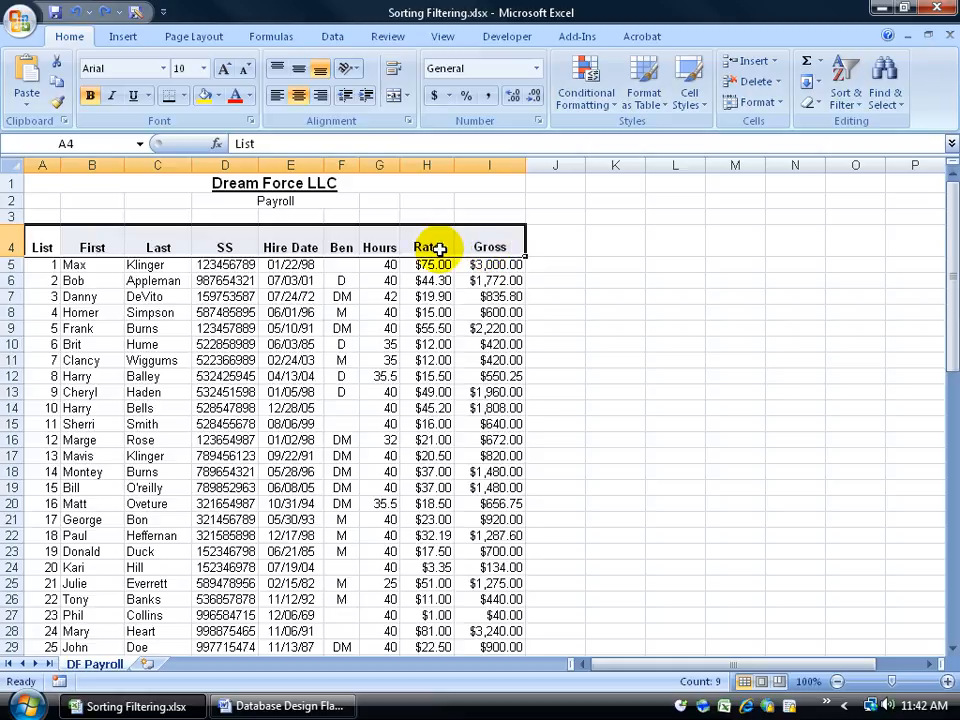
pyautogui.click(184, 95)
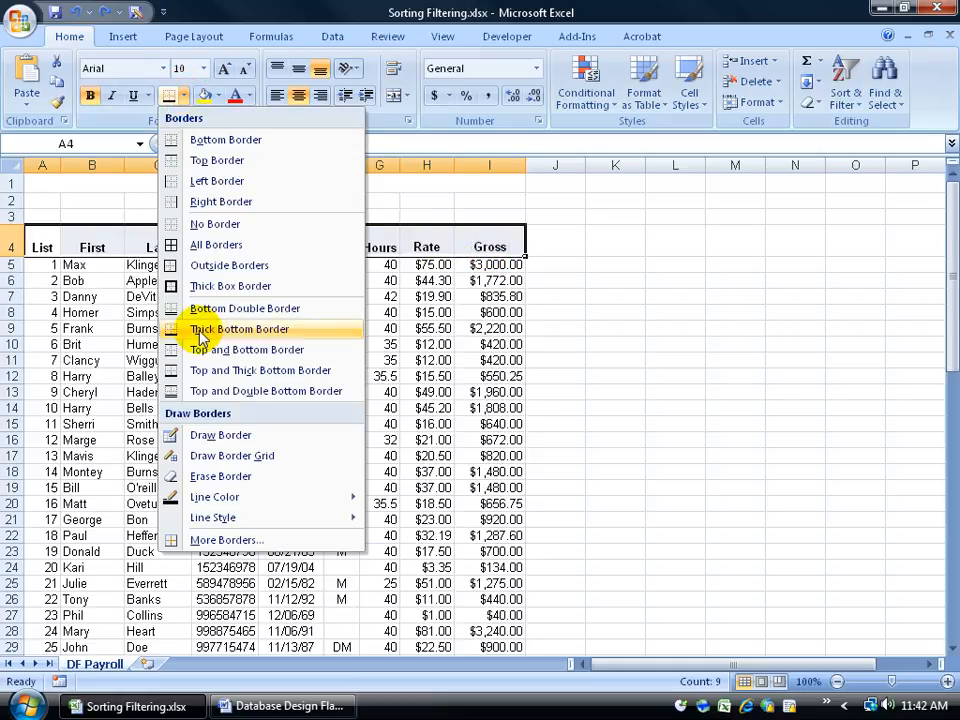
pyautogui.click(231, 331)
pyautogui.click(222, 296)
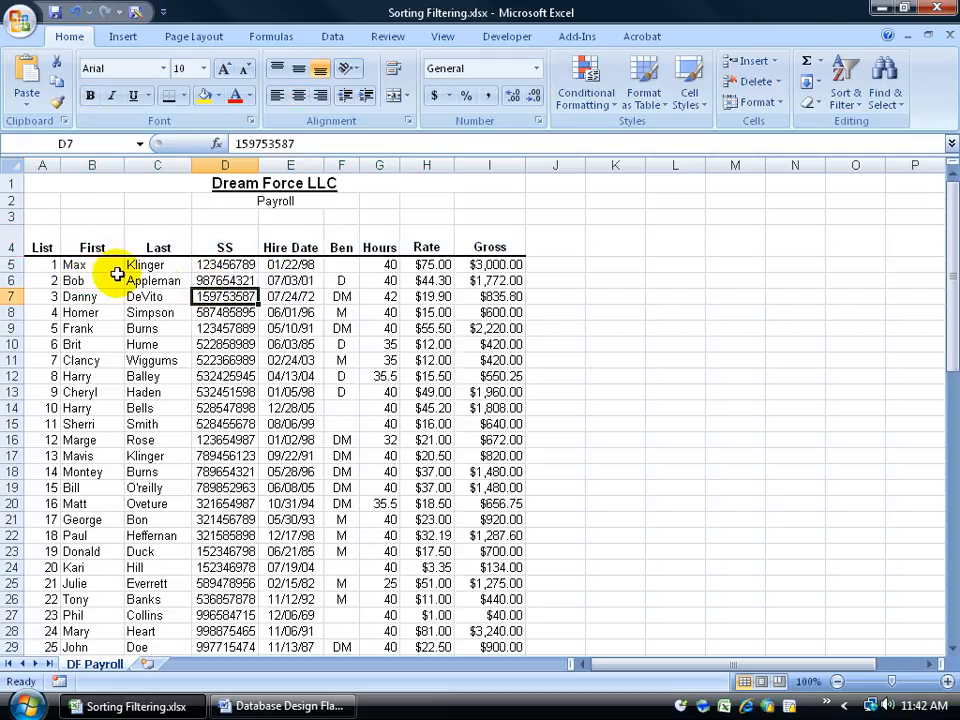
# Review the header cells and sample entries, checking the design flaws document in Word between them
pyautogui.click(96, 247)
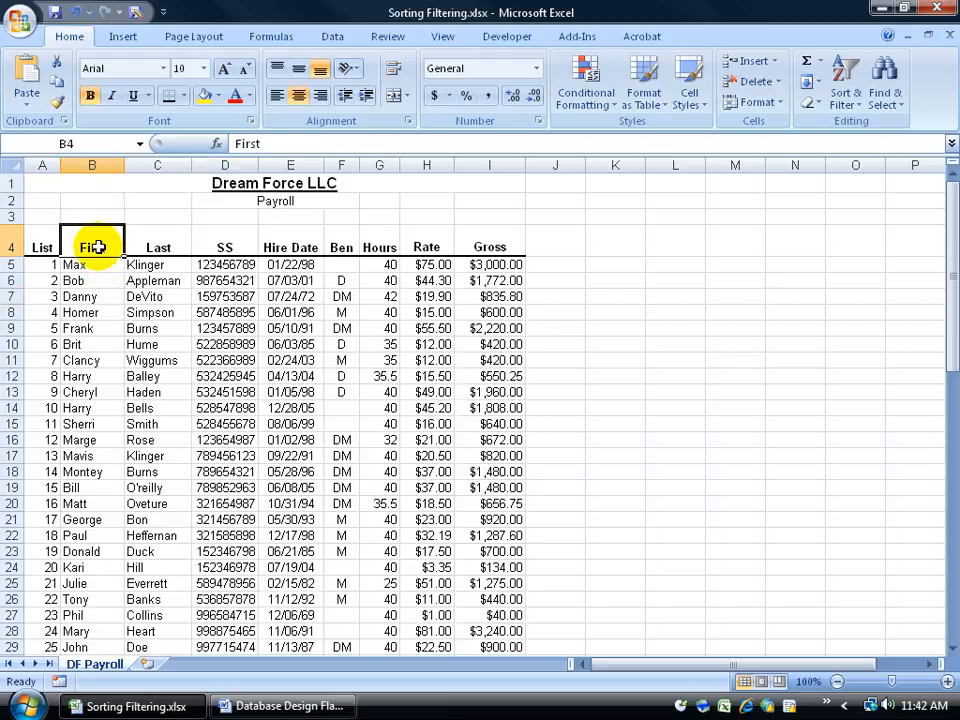
pyautogui.click(145, 297)
pyautogui.click(280, 705)
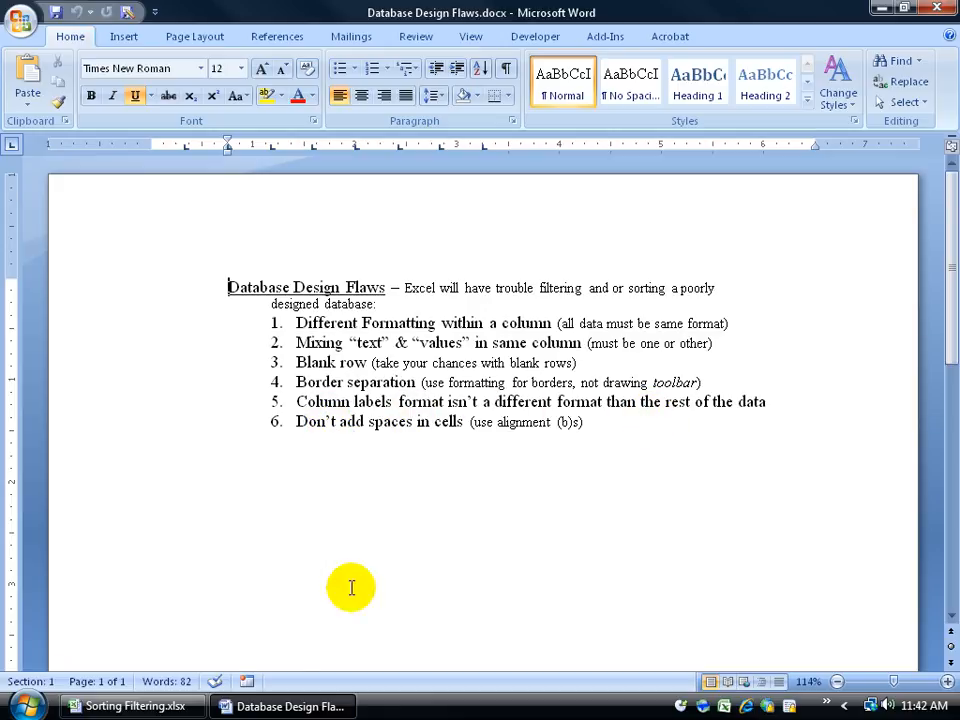
pyautogui.click(160, 706)
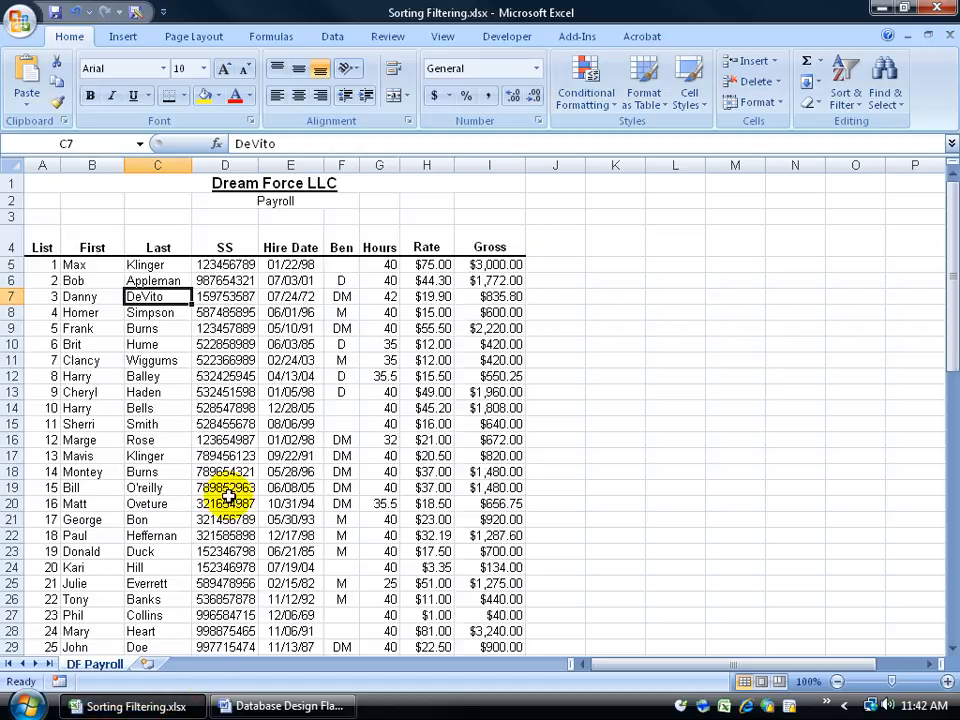
pyautogui.click(233, 246)
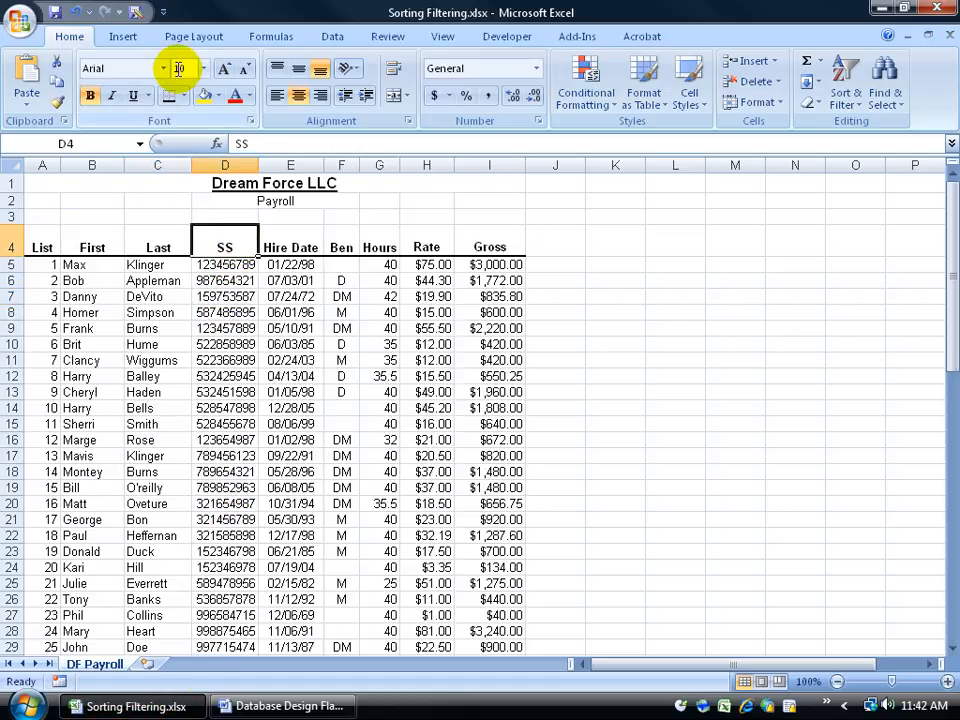
pyautogui.click(212, 283)
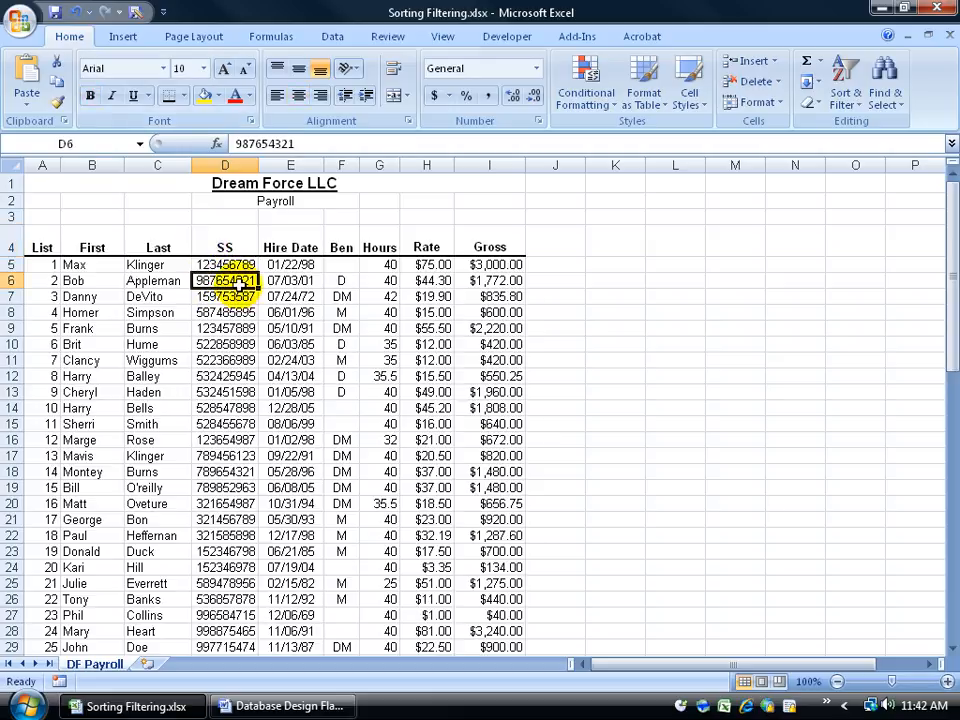
pyautogui.click(180, 247)
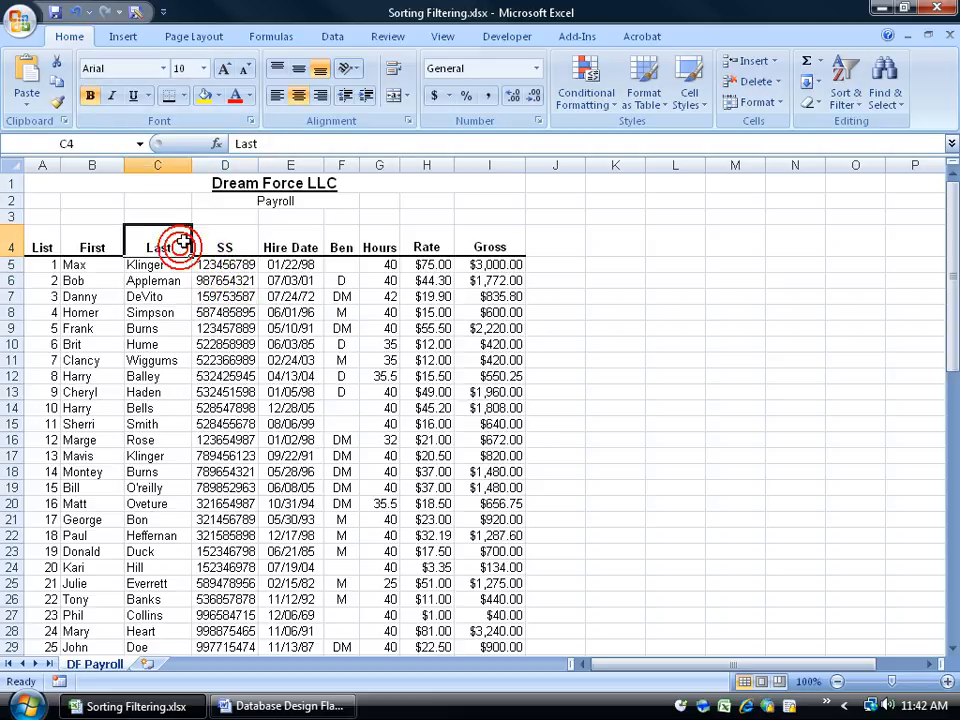
# Select the header row and blocks of records to compare the column label formatting with the data
pyautogui.moveTo(39, 240); pyautogui.dragTo(490, 245)
pyautogui.click(302, 253)
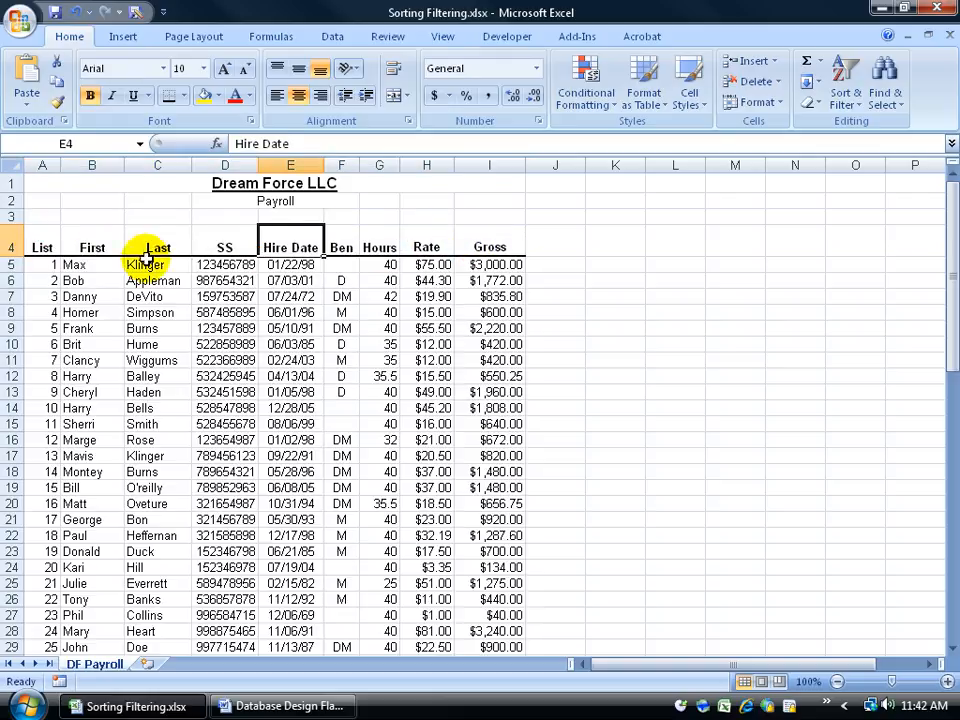
pyautogui.click(157, 248)
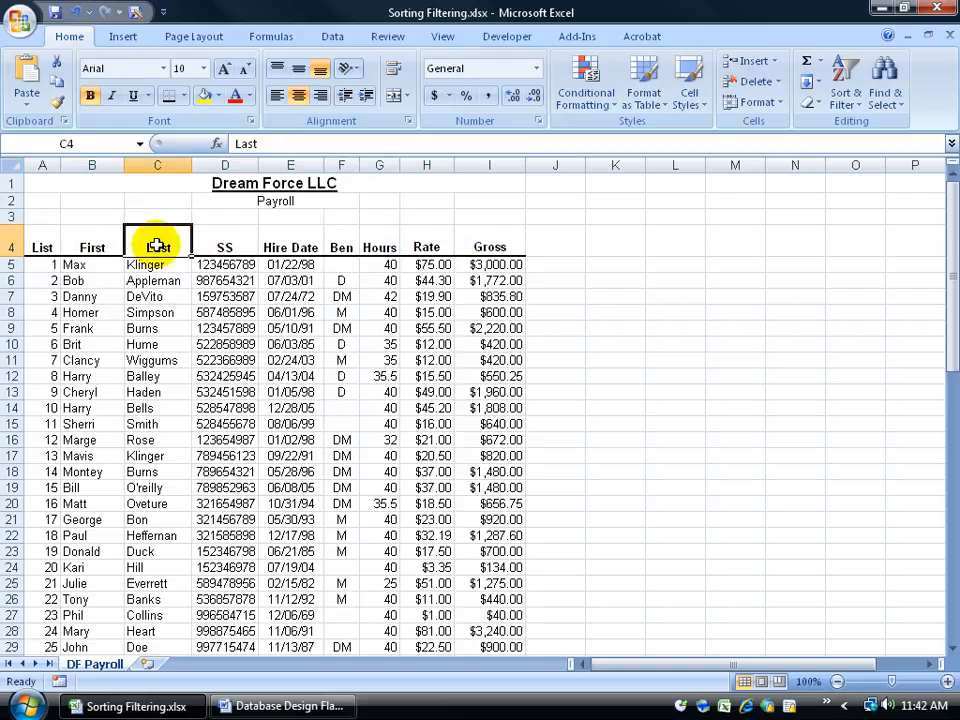
pyautogui.click(159, 297)
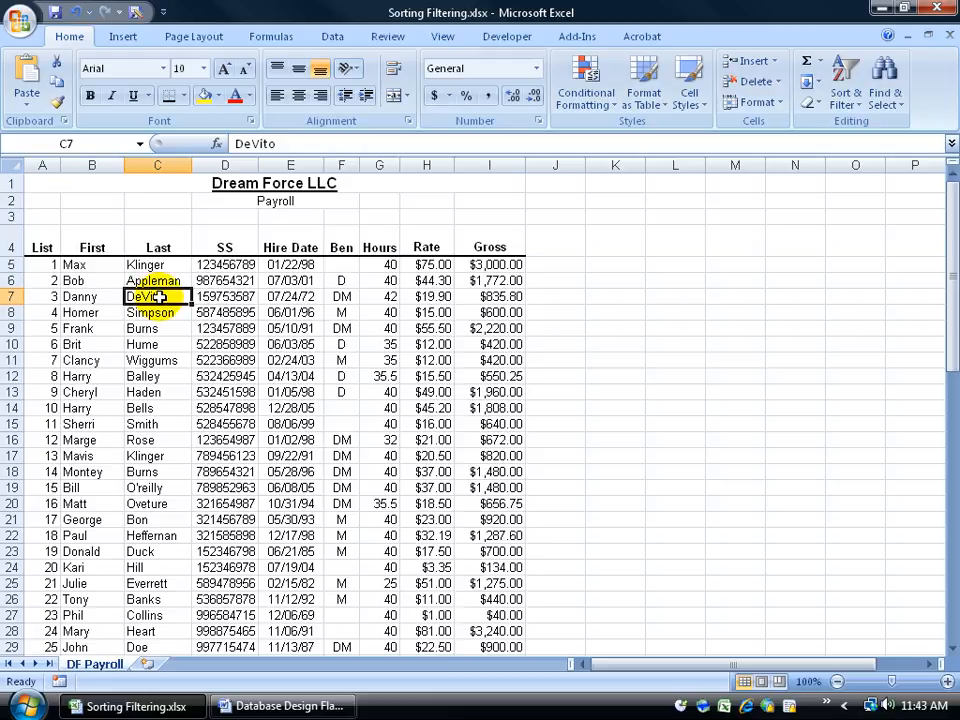
pyautogui.moveTo(49, 246); pyautogui.dragTo(477, 408)
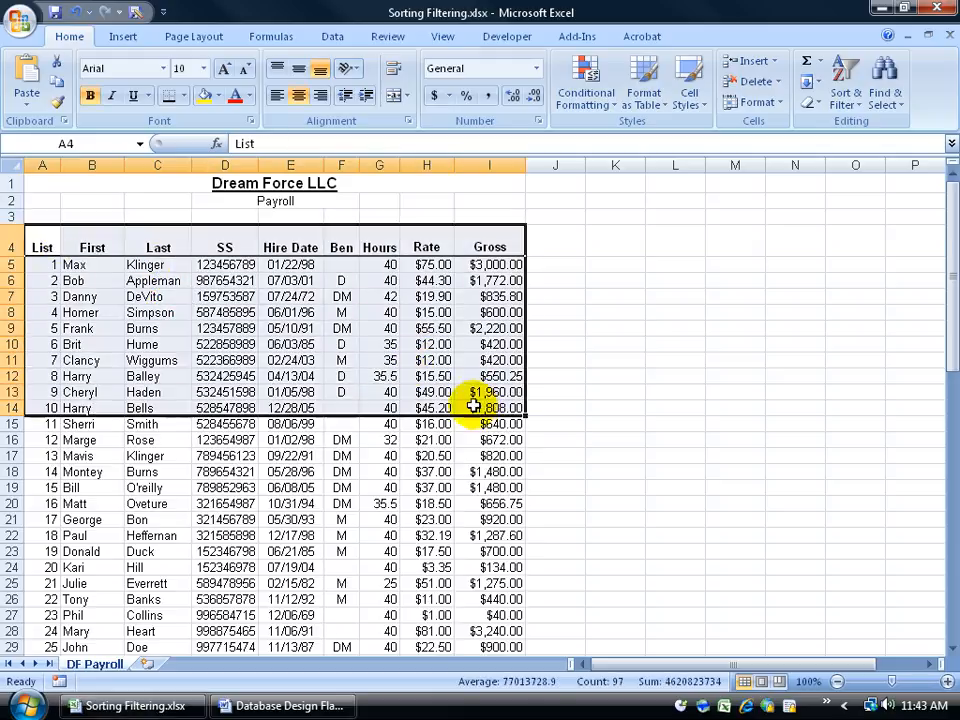
pyautogui.click(300, 247)
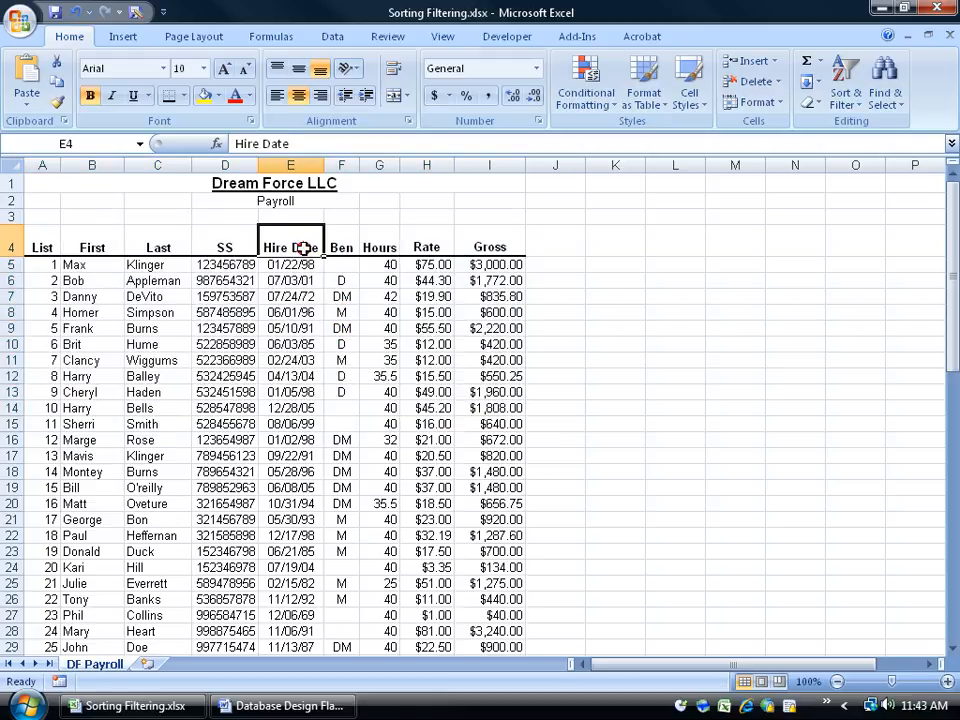
pyautogui.click(240, 247)
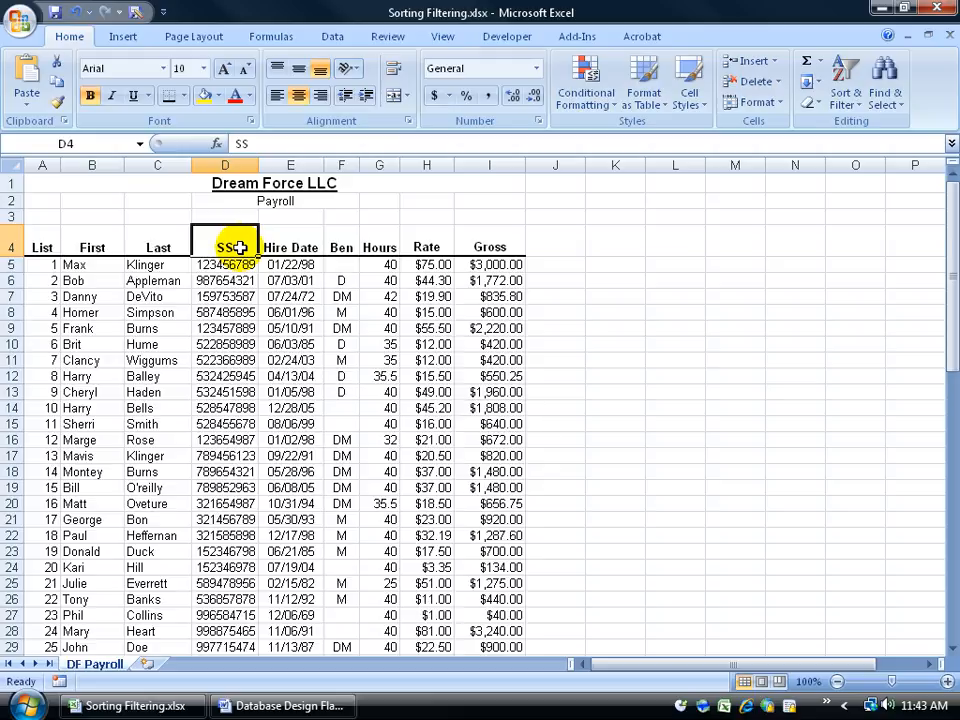
pyautogui.moveTo(42, 247); pyautogui.dragTo(477, 242)
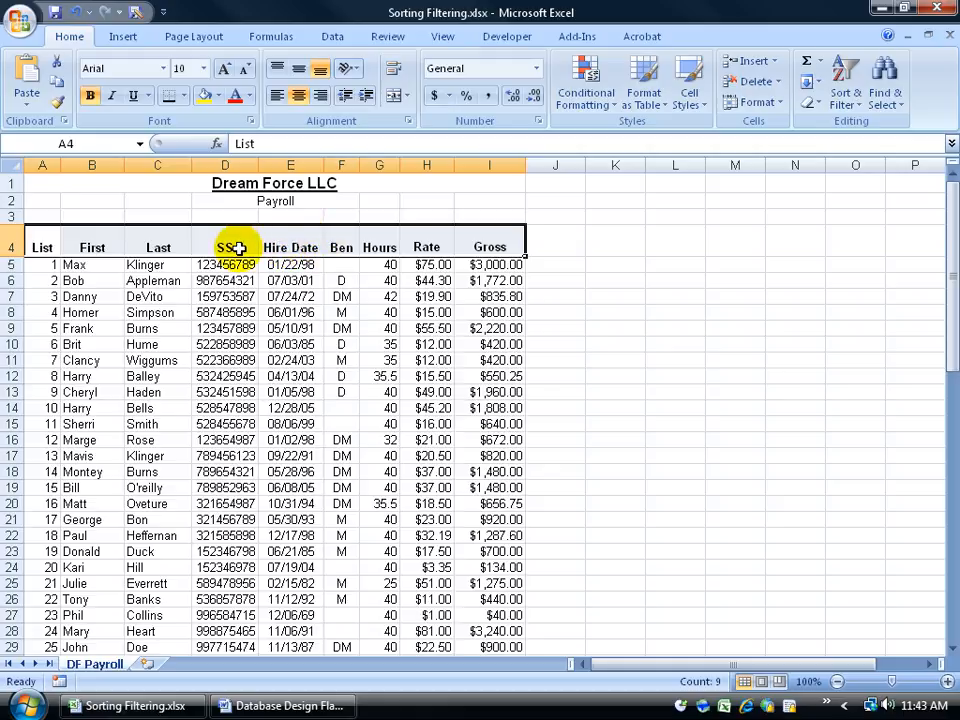
pyautogui.click(207, 311)
pyautogui.moveTo(80, 297); pyautogui.dragTo(392, 413)
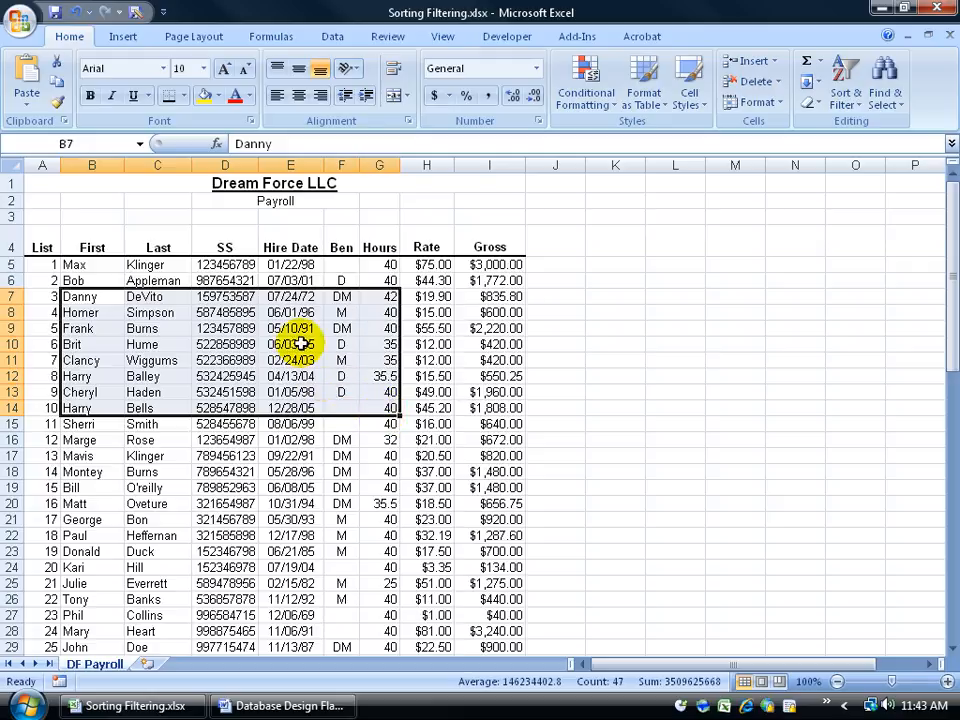
pyautogui.click(243, 248)
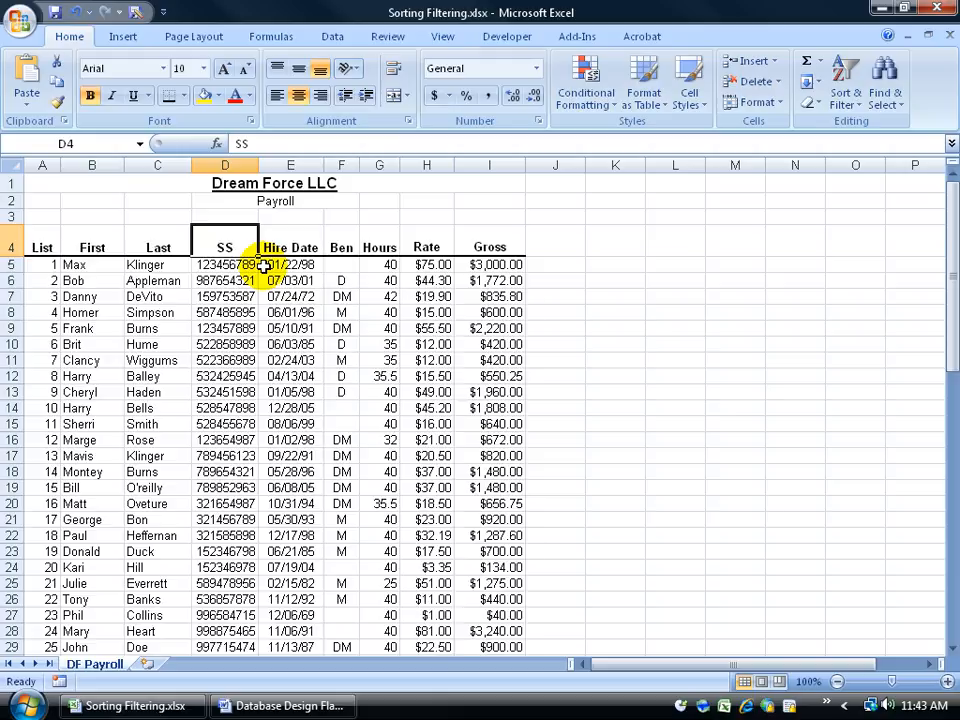
# Check the design flaws list, then inspect the Ben column entries, opening the row 6 entry without changing it
pyautogui.hotkey('alt', 'Tab')
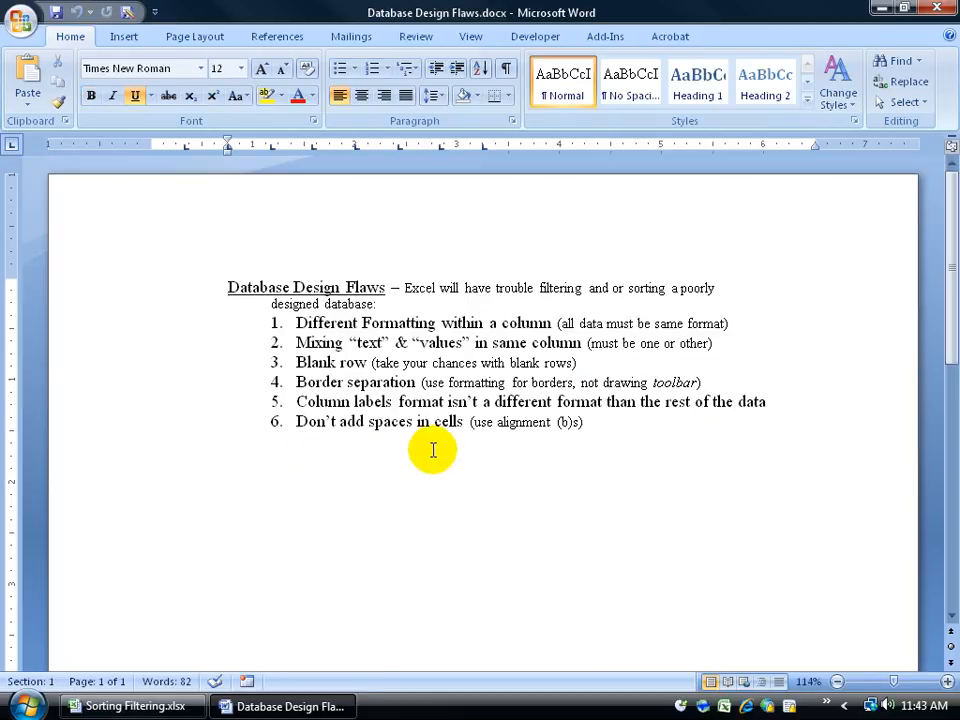
pyautogui.click(172, 706)
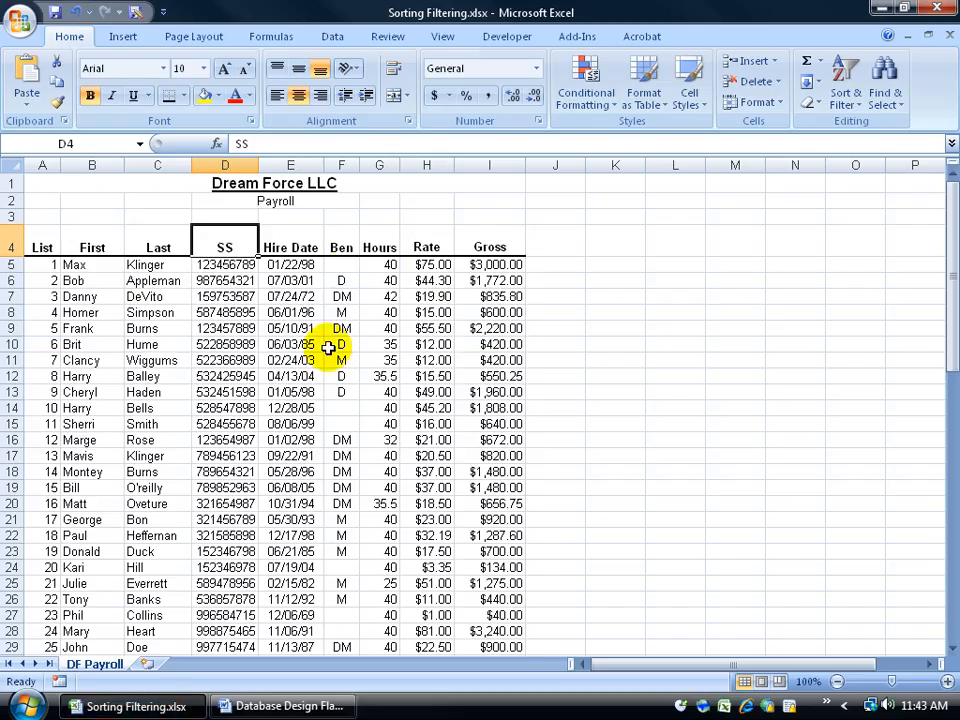
pyautogui.click(338, 281)
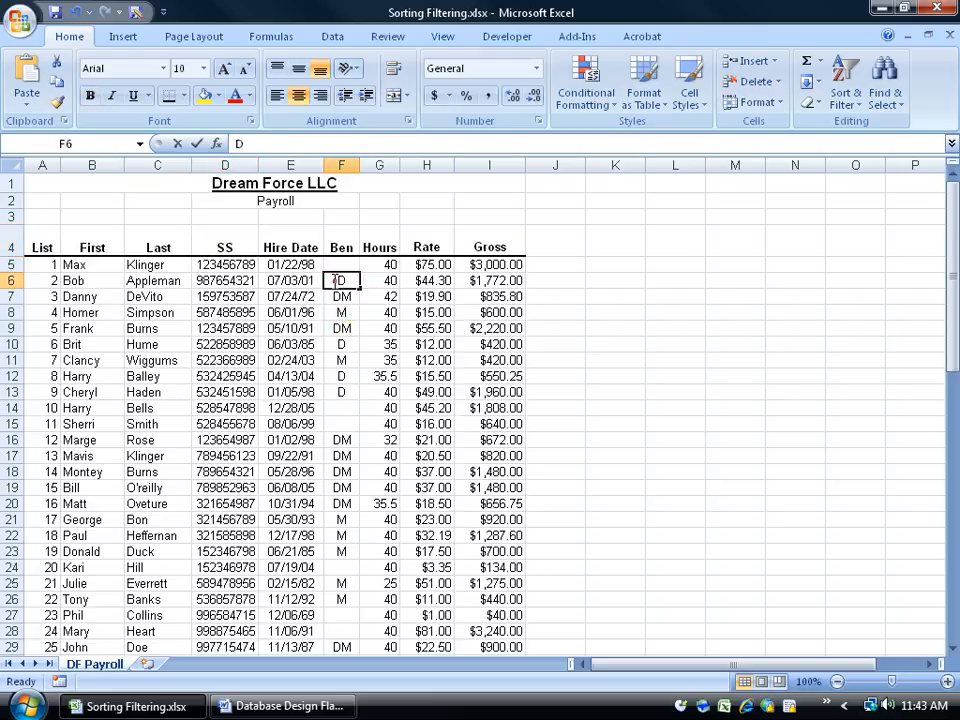
pyautogui.doubleClick(336, 281)
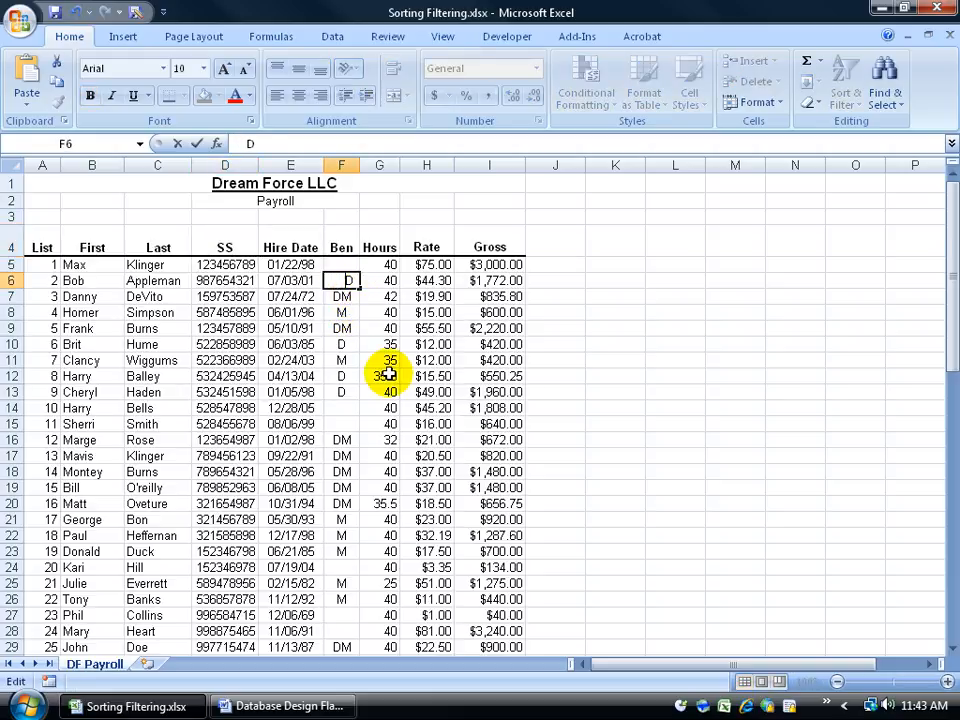
pyautogui.press('Escape')
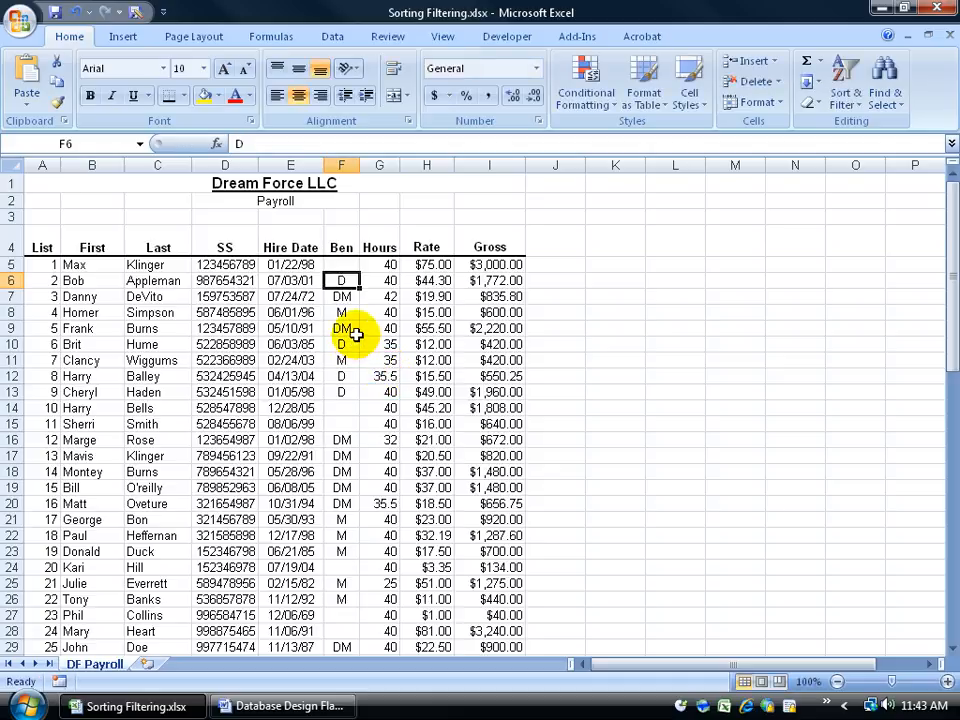
pyautogui.click(342, 313)
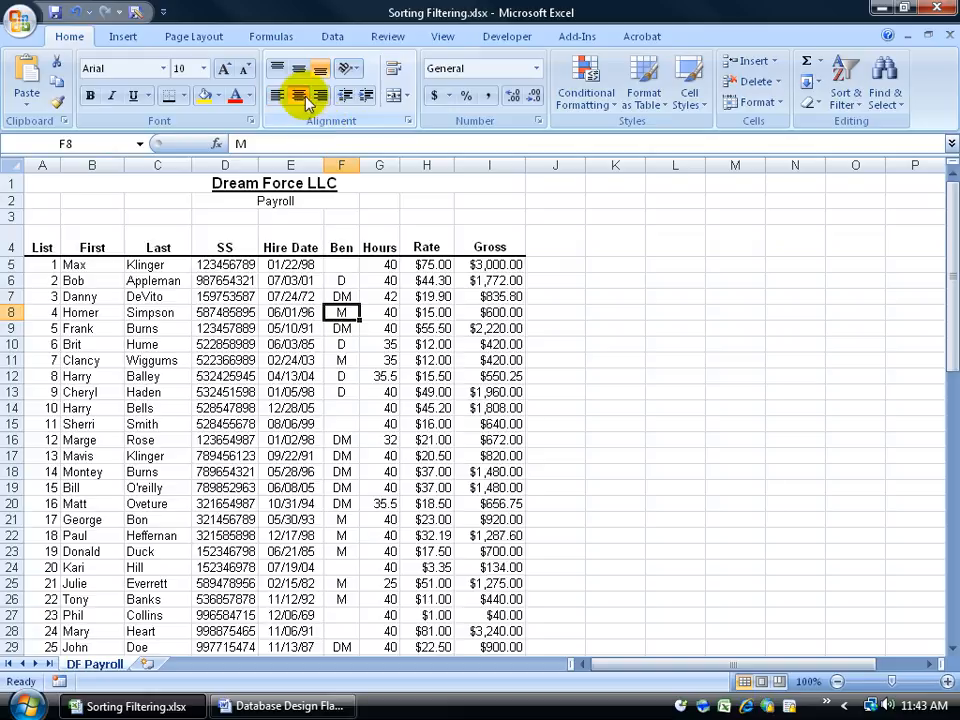
pyautogui.click(311, 327)
pyautogui.click(285, 706)
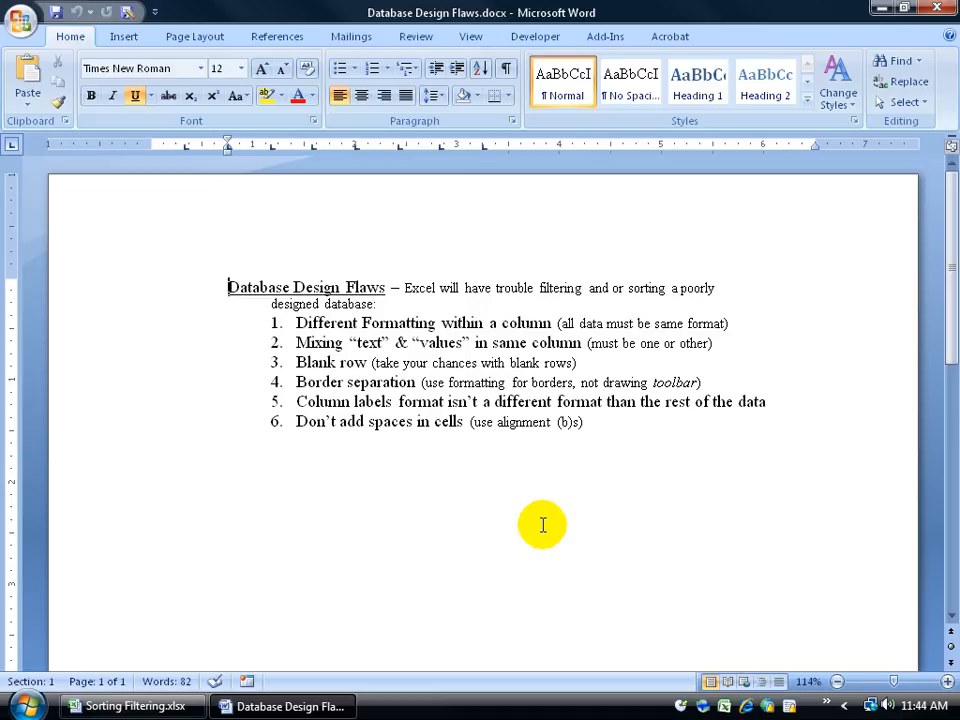
# Close the design flaws document and inspect the cells of the record in row 9
pyautogui.click(936, 8)
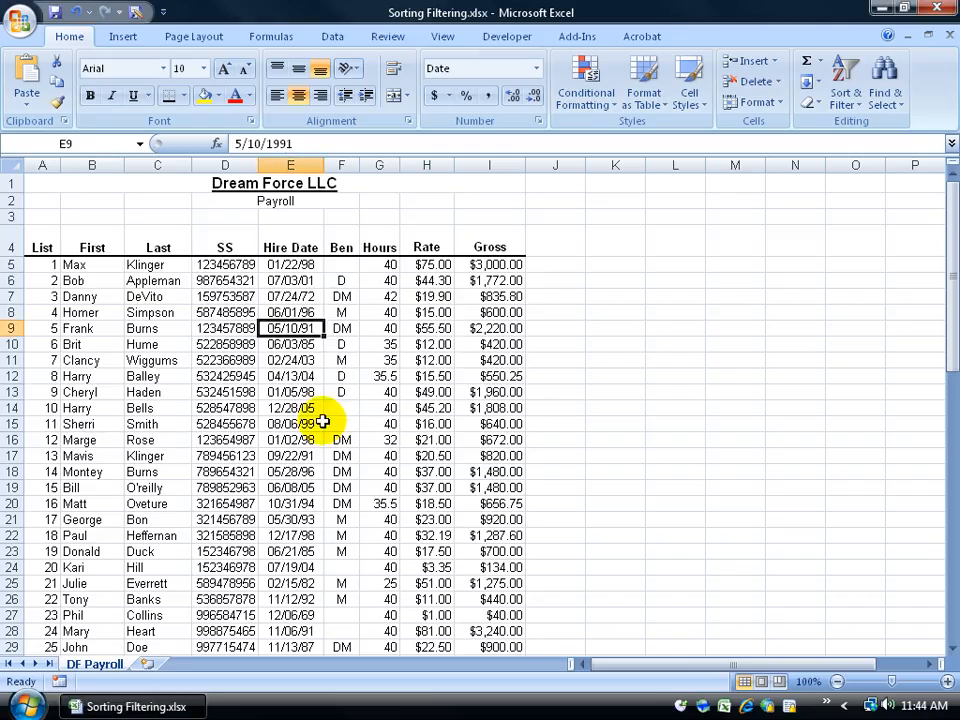
pyautogui.click(104, 327)
pyautogui.click(144, 328)
pyautogui.click(207, 327)
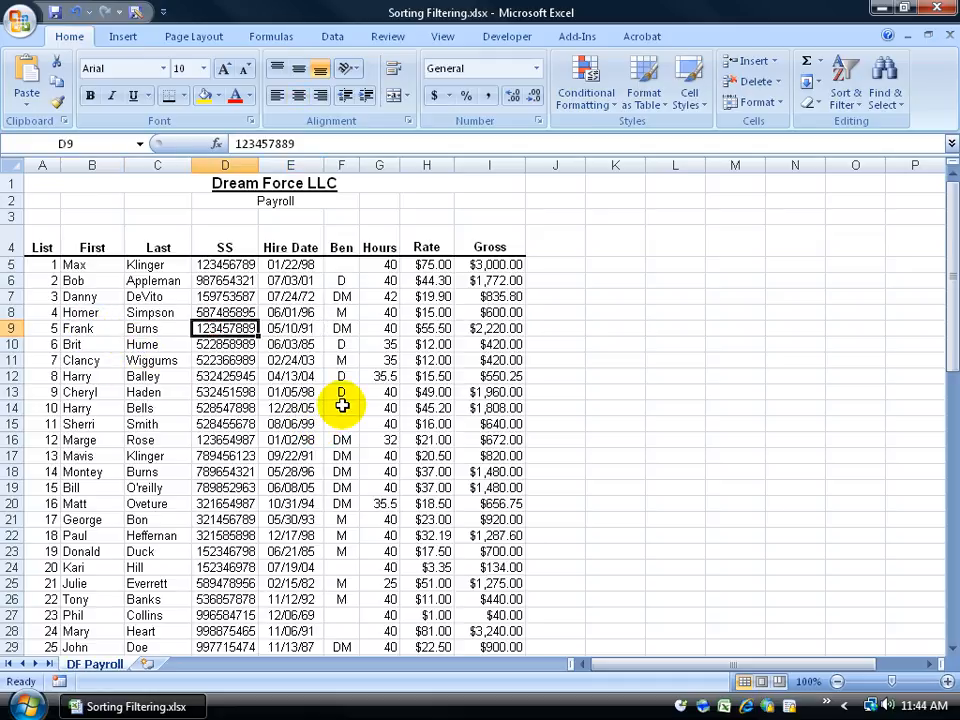
pyautogui.press('Right')
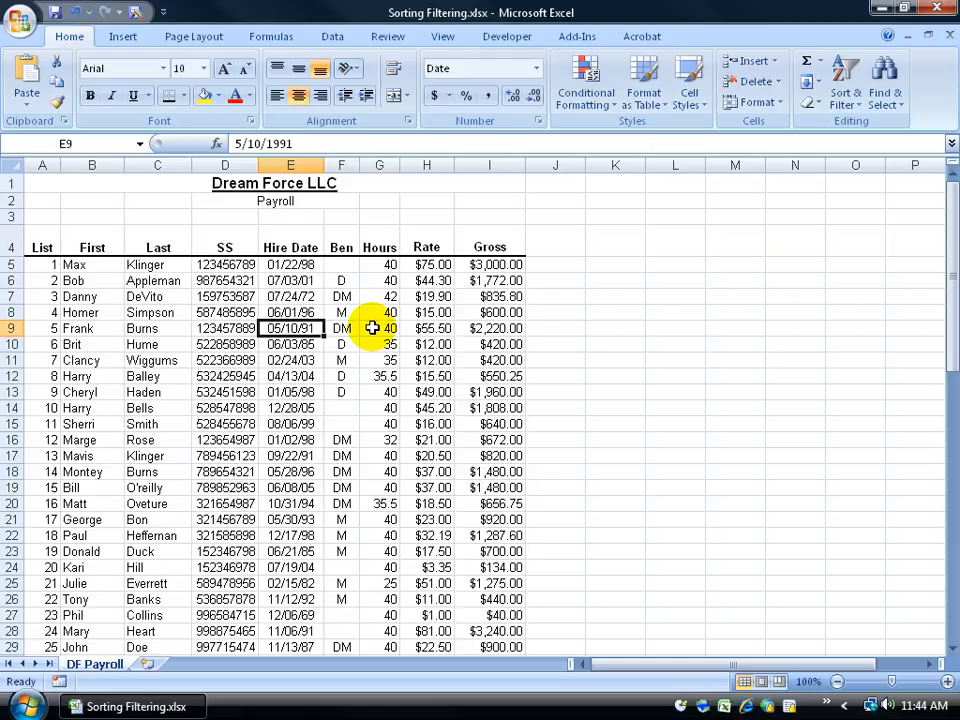
pyautogui.click(150, 328)
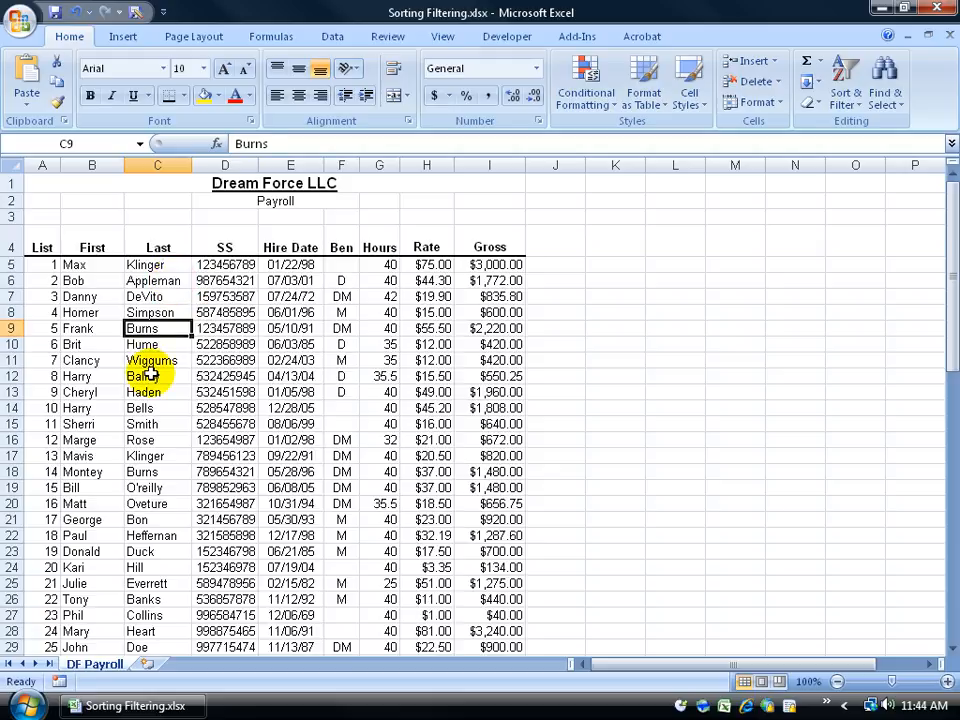
# Select cells in the First and Last columns around rows 8 to 11 to compare entries
pyautogui.click(133, 455)
pyautogui.click(150, 360)
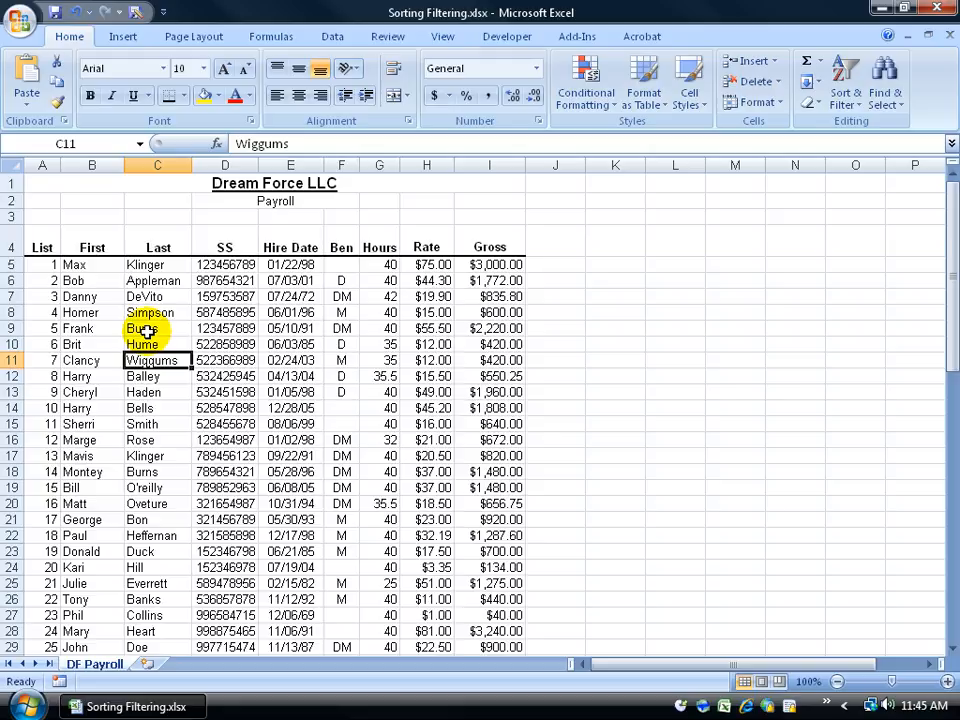
pyautogui.moveTo(97, 329); pyautogui.dragTo(193, 322)
pyautogui.click(94, 312)
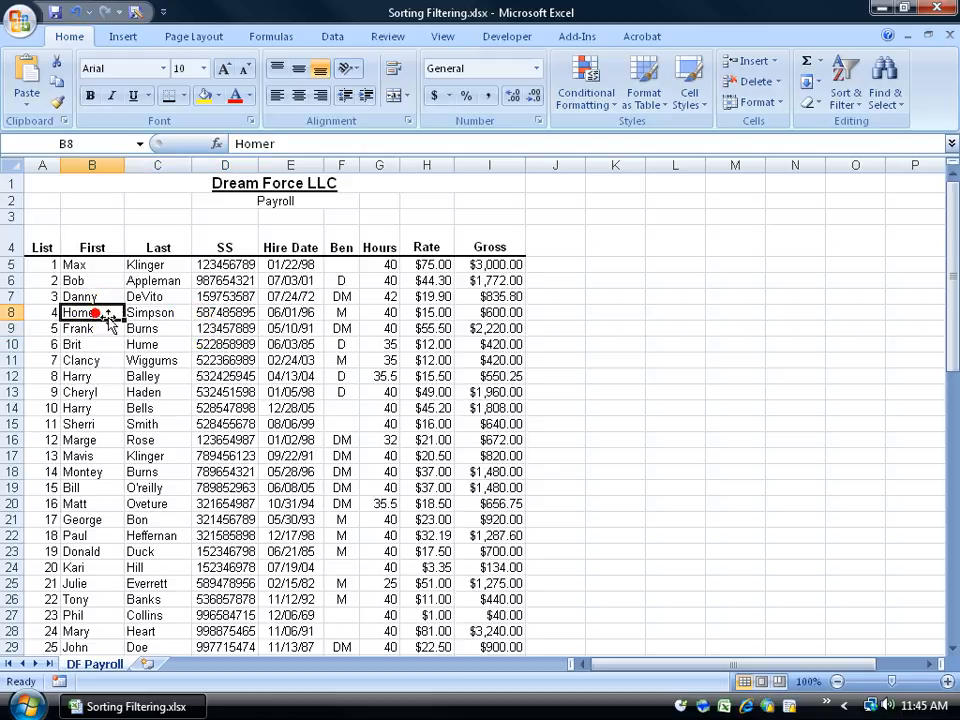
# Sort the payroll records by the Last column from A to Z
pyautogui.click(140, 328)
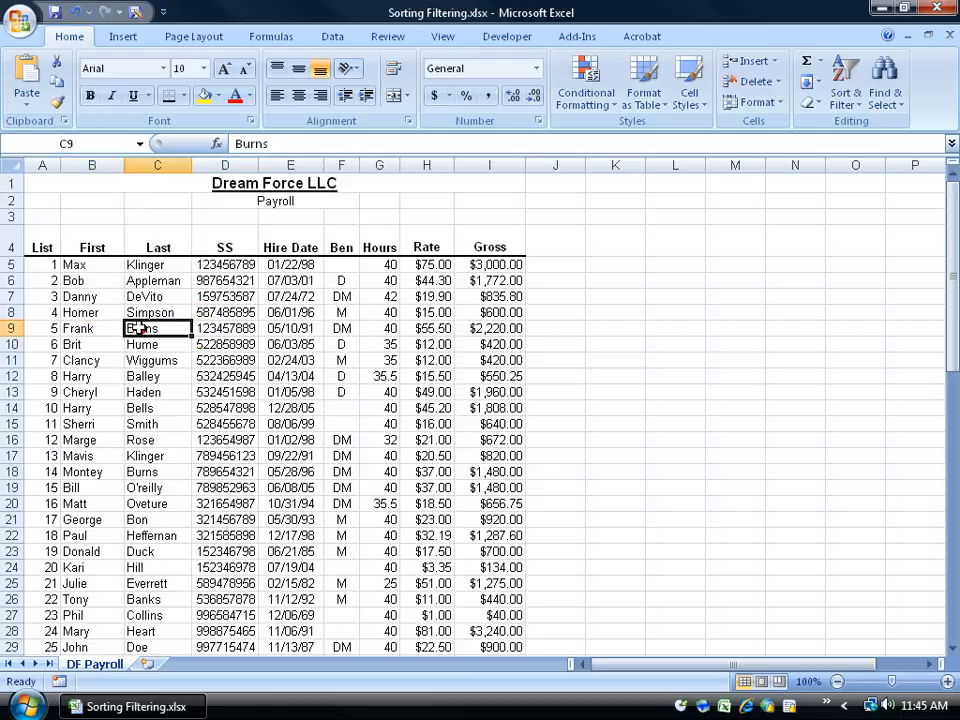
pyautogui.click(213, 328)
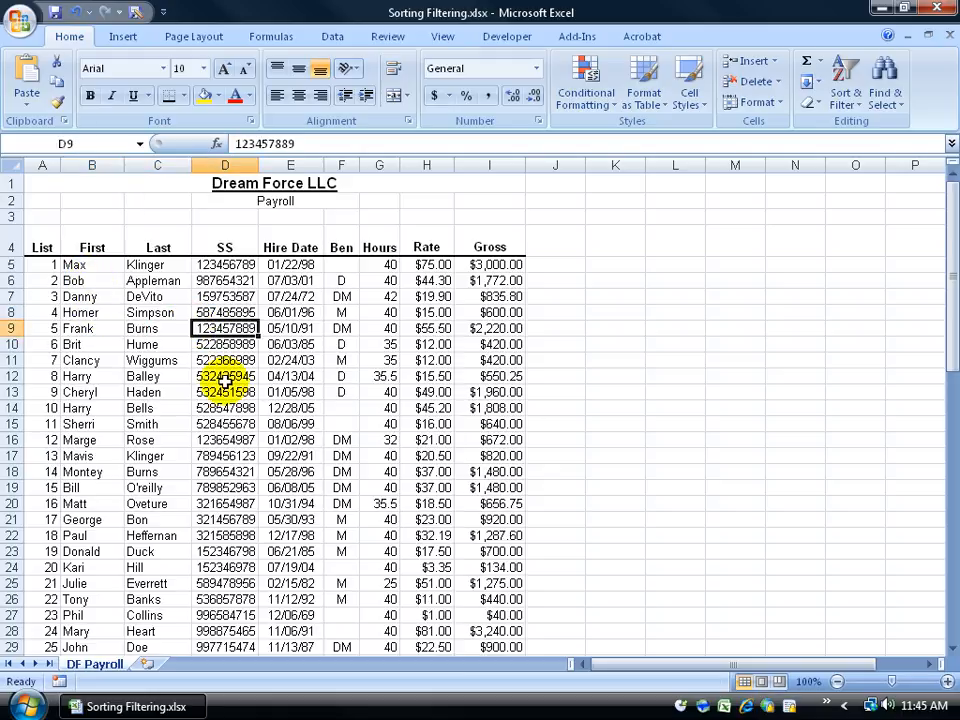
pyautogui.click(153, 331)
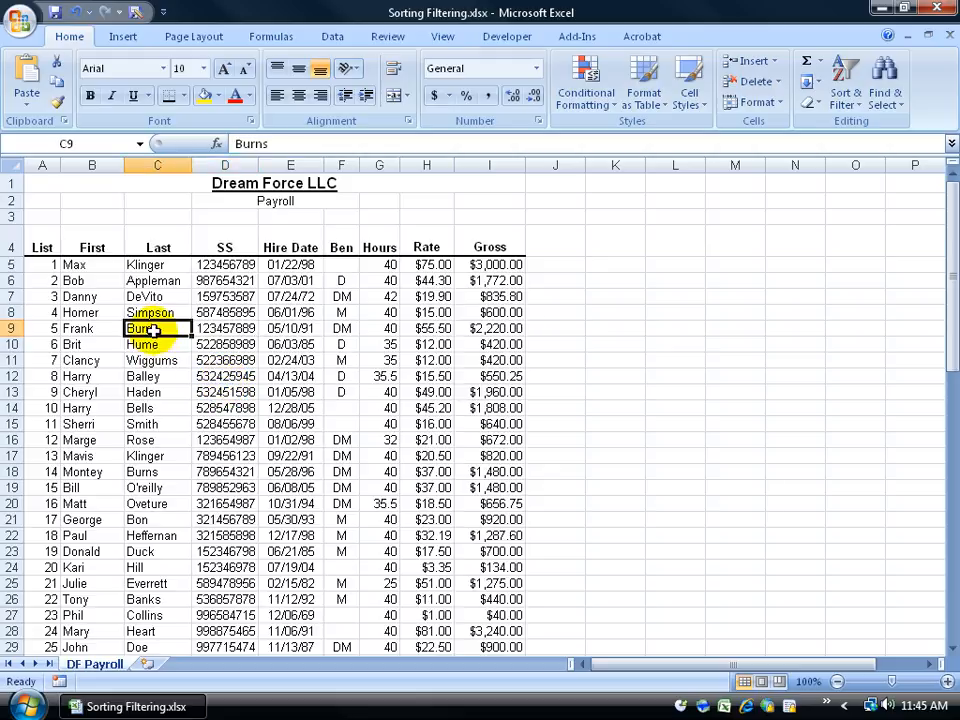
pyautogui.rightClick(153, 331)
pyautogui.moveTo(215, 512)
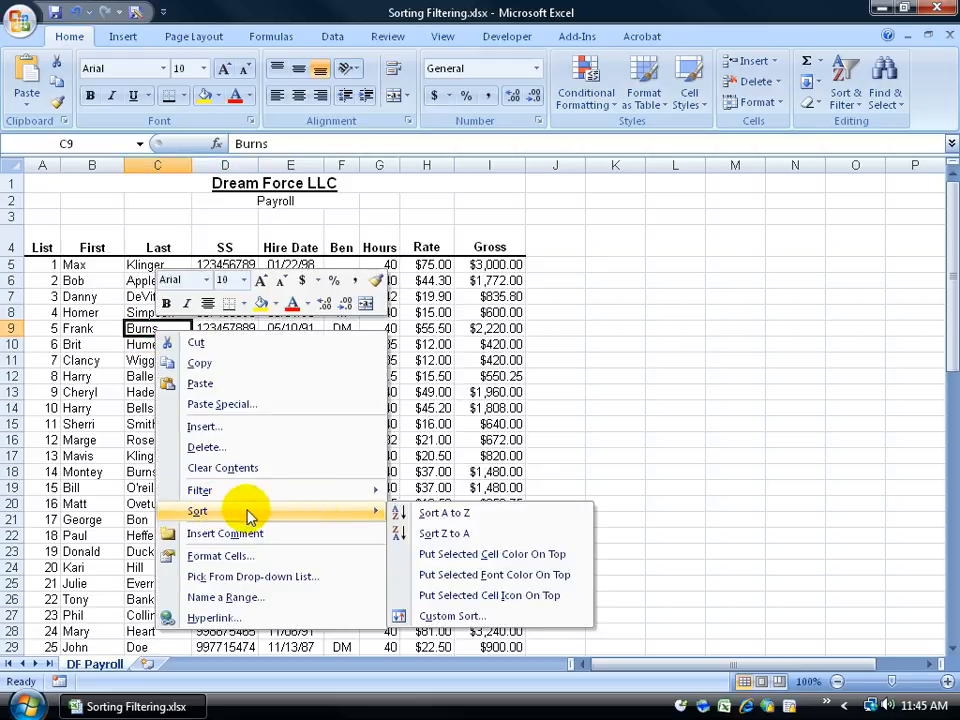
pyautogui.click(438, 514)
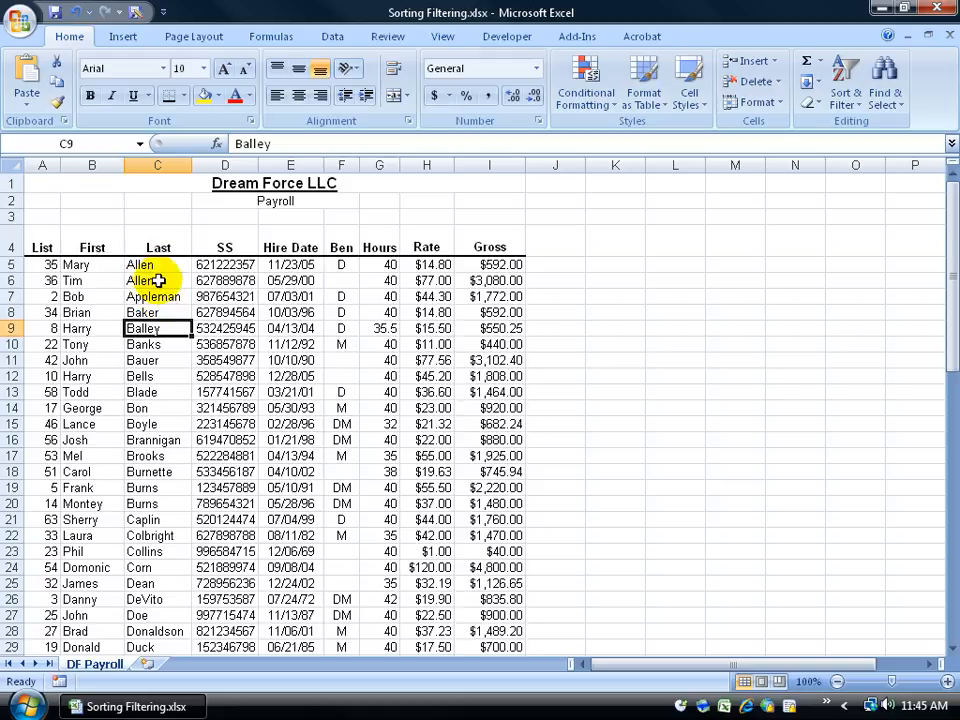
# Scroll down the sorted list and inspect the cells of the Frank Burns record
pyautogui.moveTo(950, 274); pyautogui.dragTo(940, 566)
pyautogui.moveTo(942, 427); pyautogui.dragTo(945, 662)
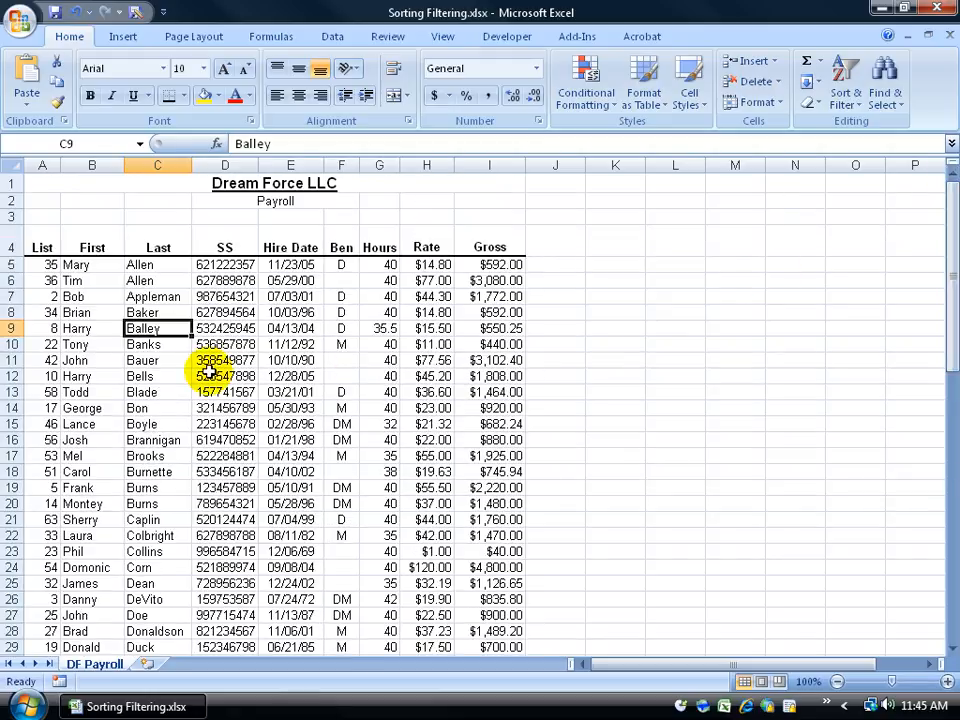
pyautogui.click(143, 488)
pyautogui.click(85, 490)
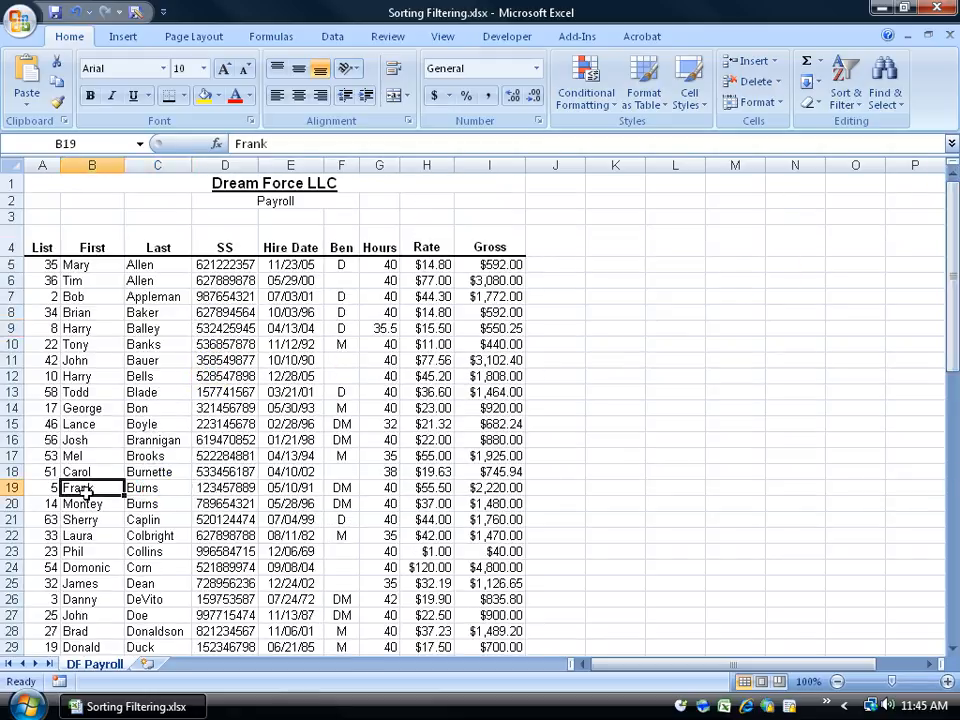
pyautogui.click(224, 489)
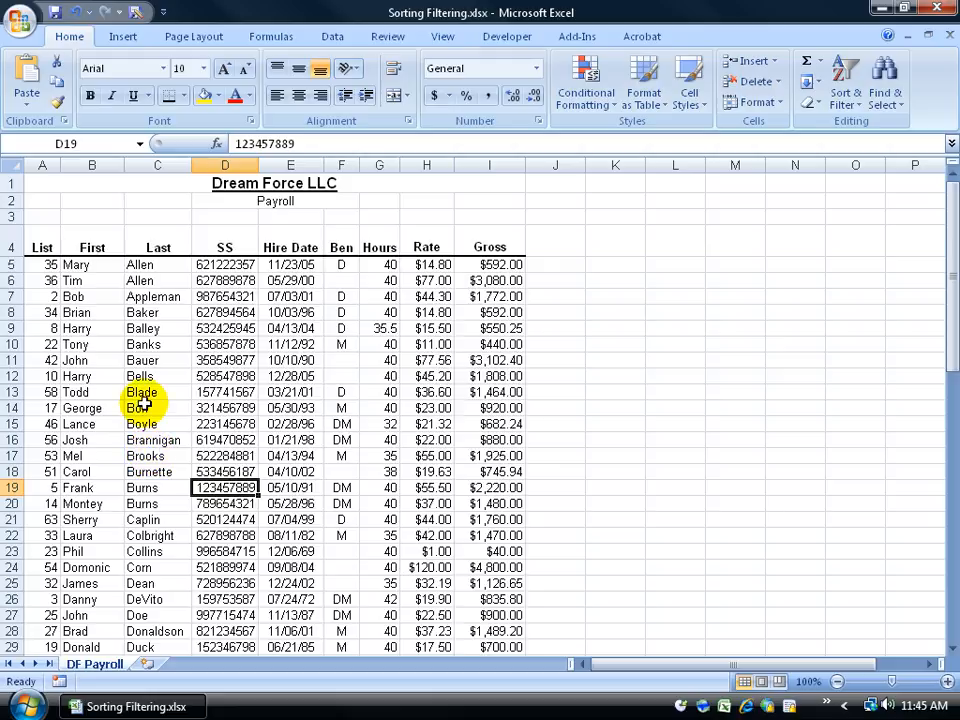
# Sort the records by the Gross column from largest to smallest
pyautogui.click(505, 344)
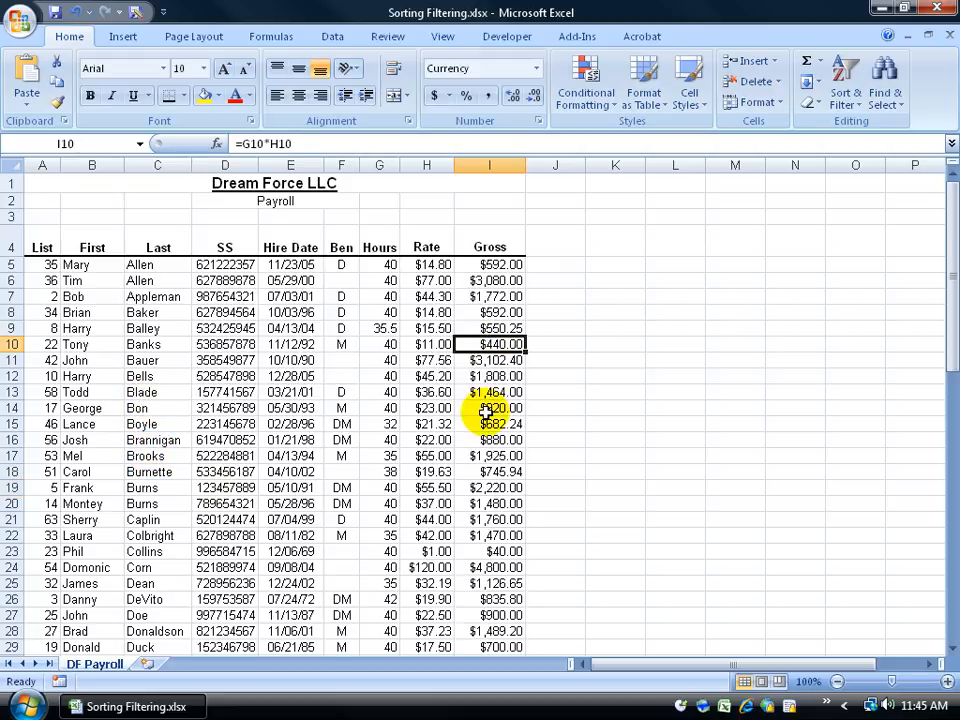
pyautogui.rightClick(507, 346)
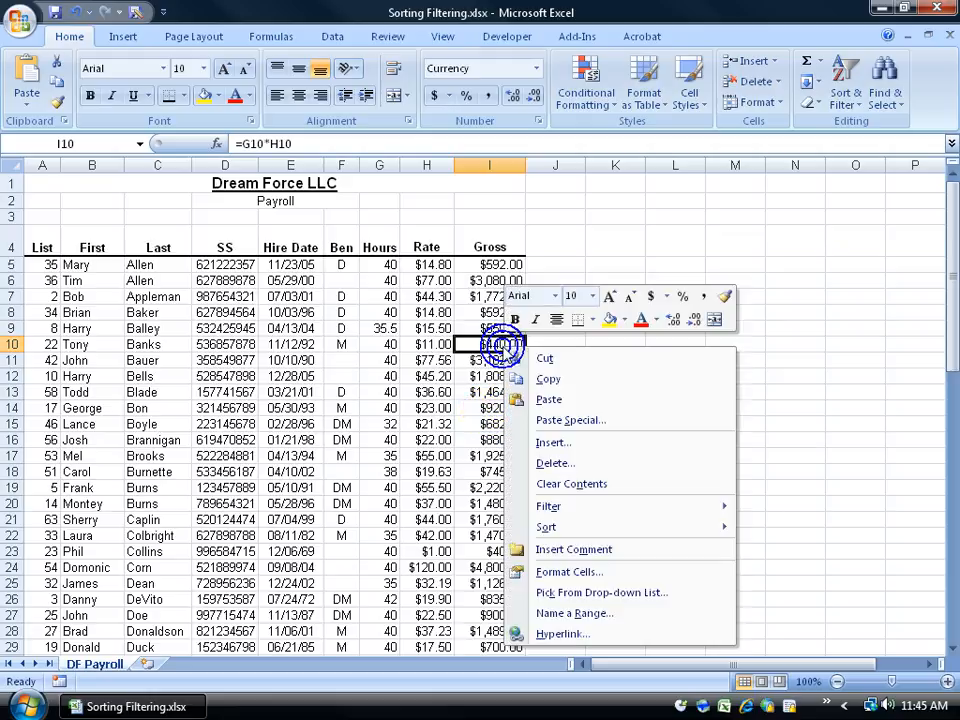
pyautogui.moveTo(549, 527)
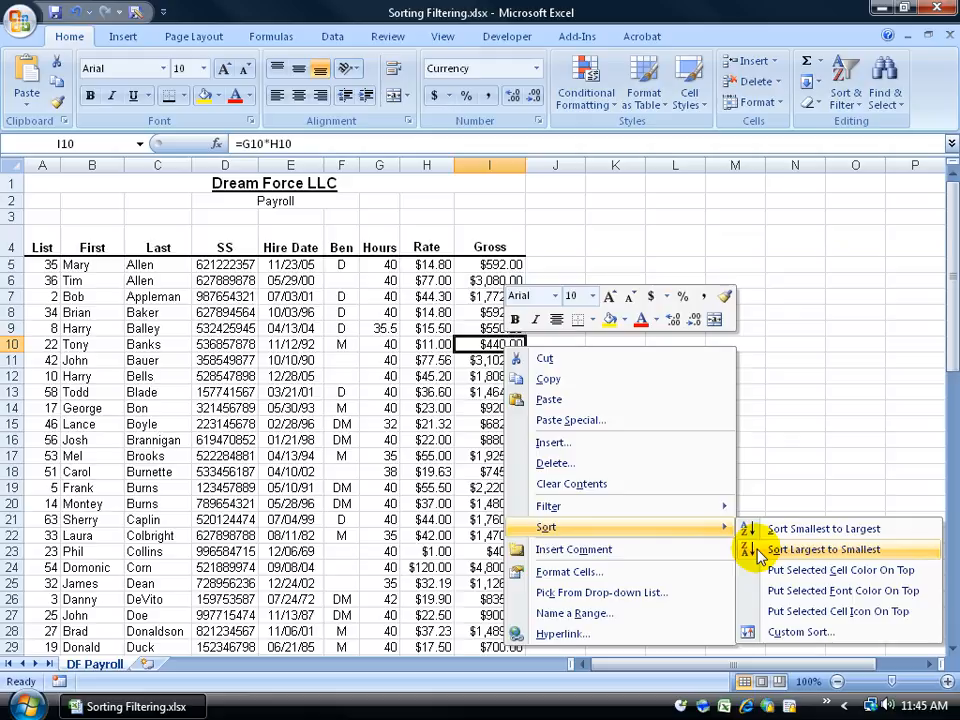
pyautogui.click(482, 341)
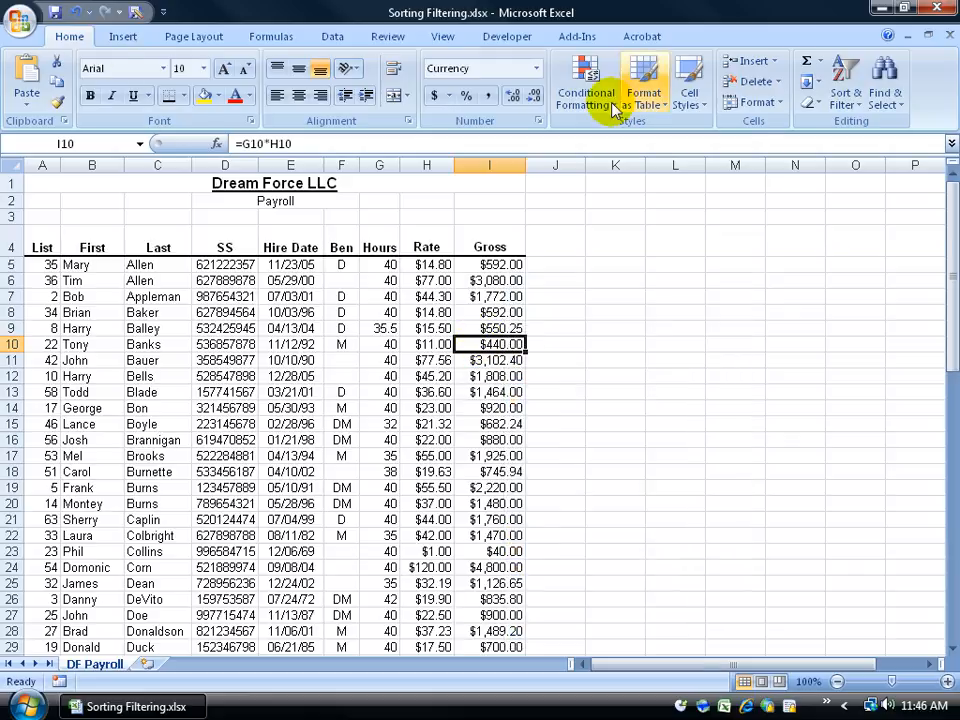
pyautogui.click(855, 108)
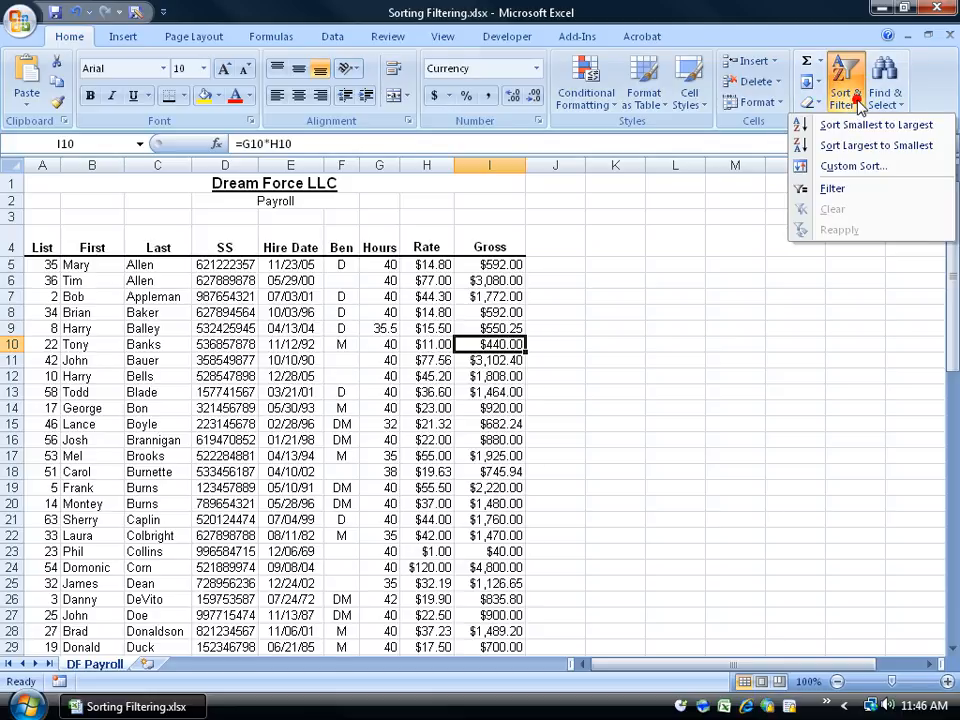
pyautogui.click(850, 145)
pyautogui.click(506, 265)
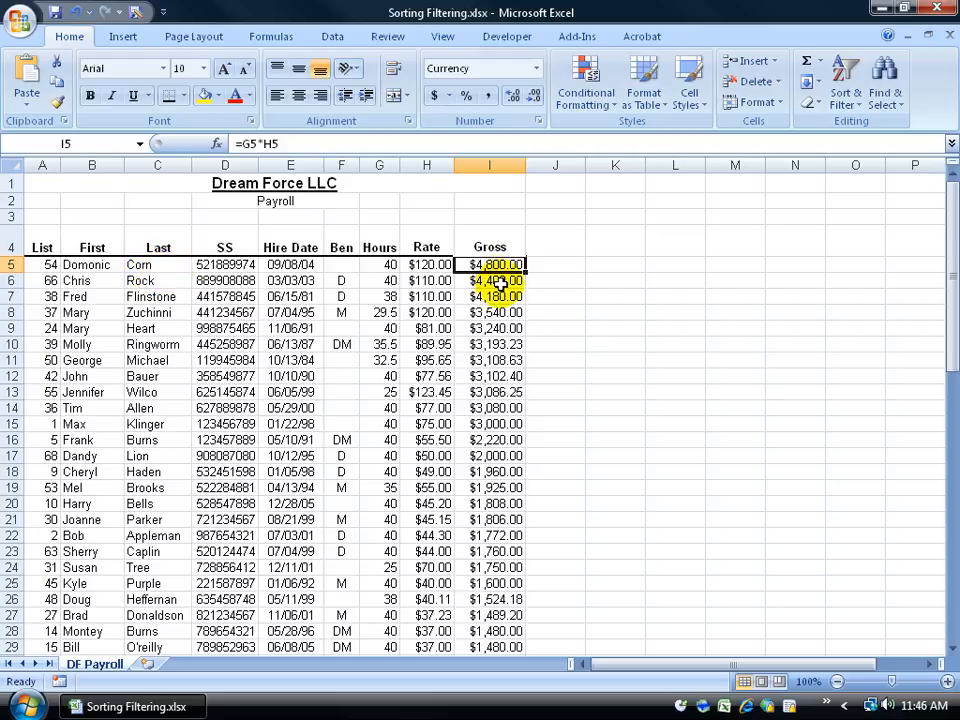
# Sort the records by the Gross column from smallest to largest
pyautogui.click(332, 37)
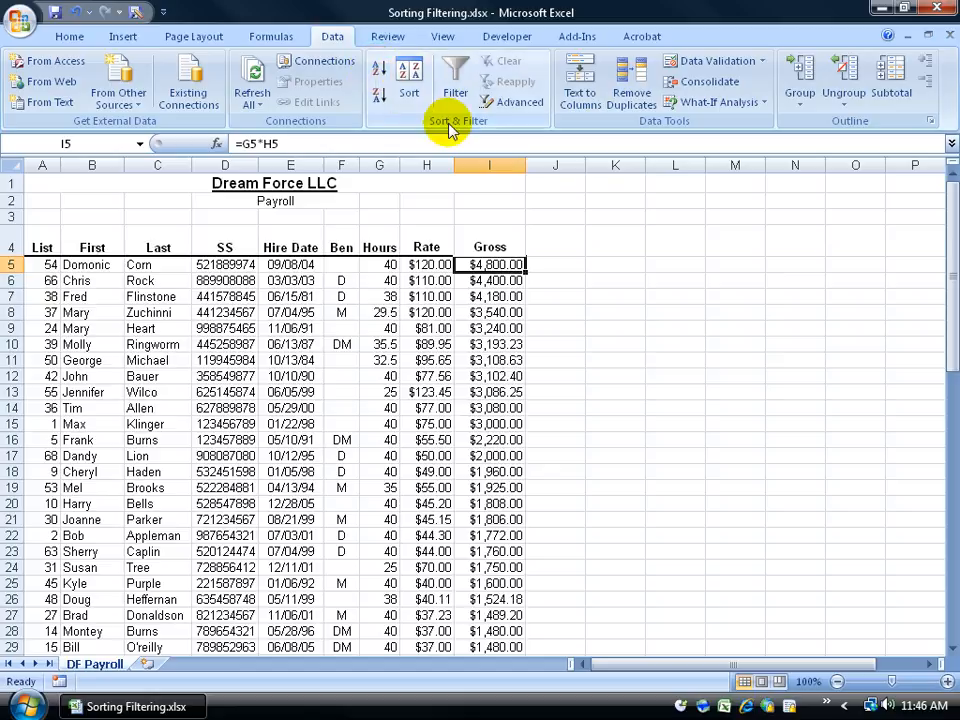
pyautogui.click(378, 68)
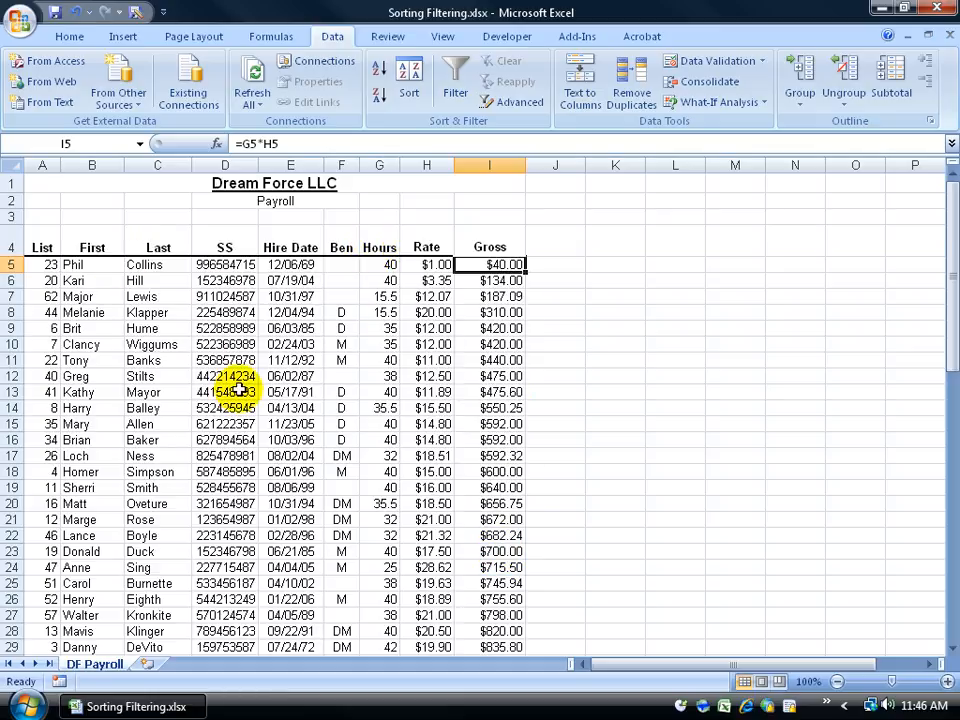
pyautogui.click(503, 329)
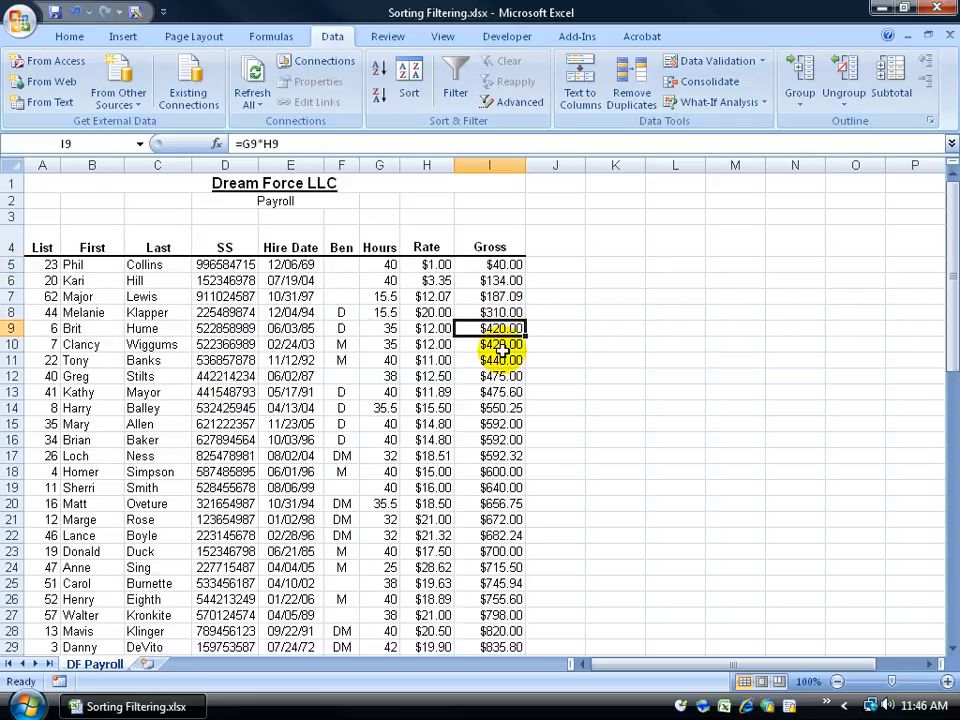
# Sort the records by the List column in ascending order to restore the original order
pyautogui.click(45, 312)
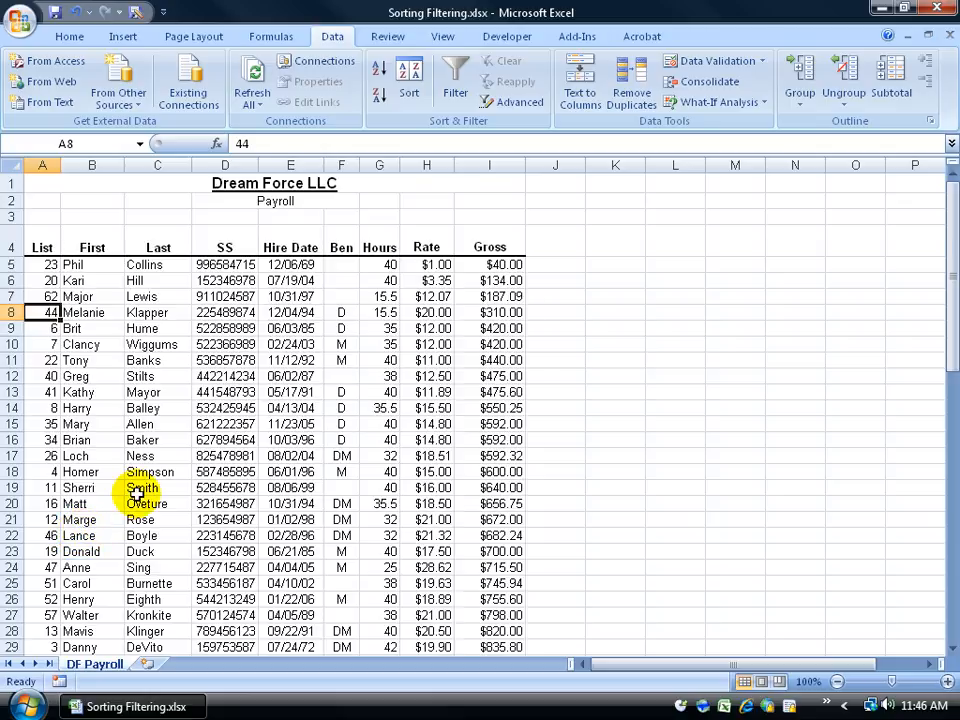
pyautogui.click(379, 68)
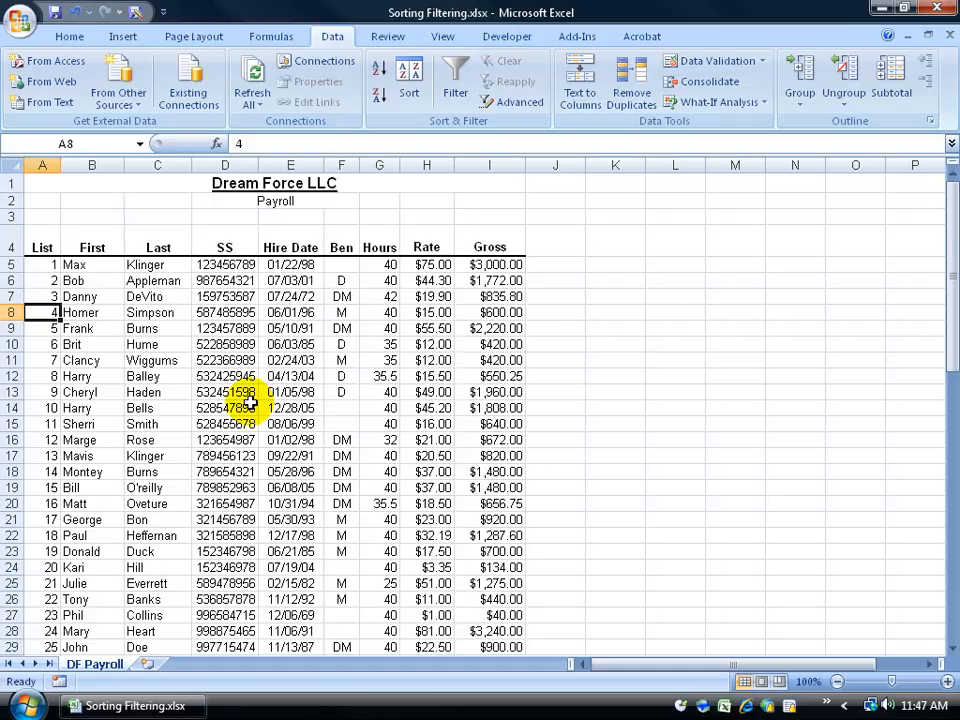
# Sort the records by the Last column A to Z and select the two Allen entries to compare
pyautogui.click(153, 310)
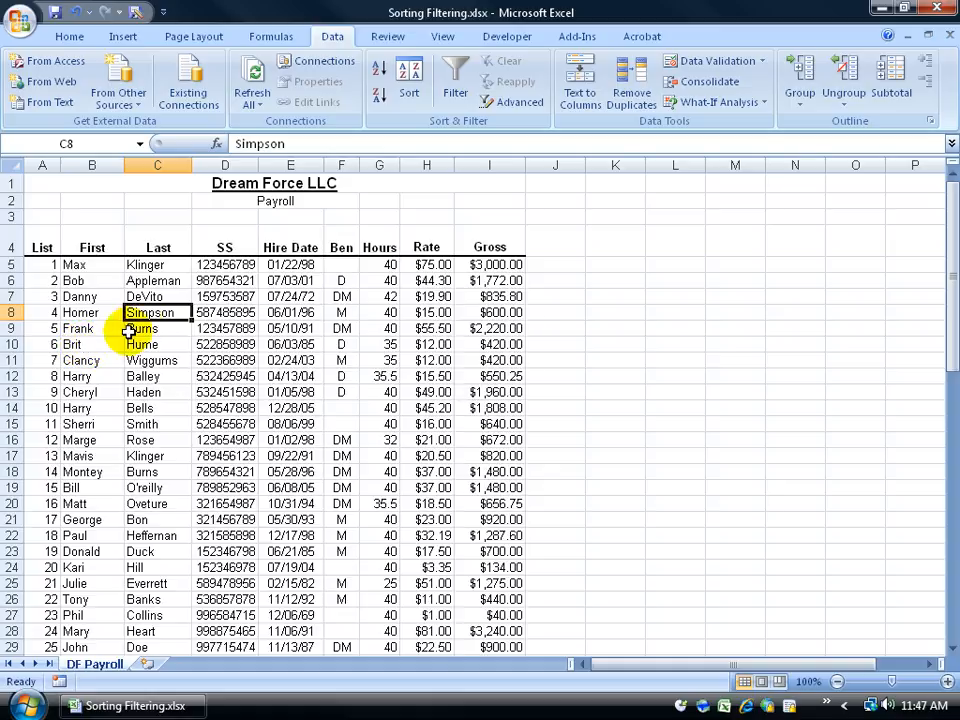
pyautogui.click(379, 68)
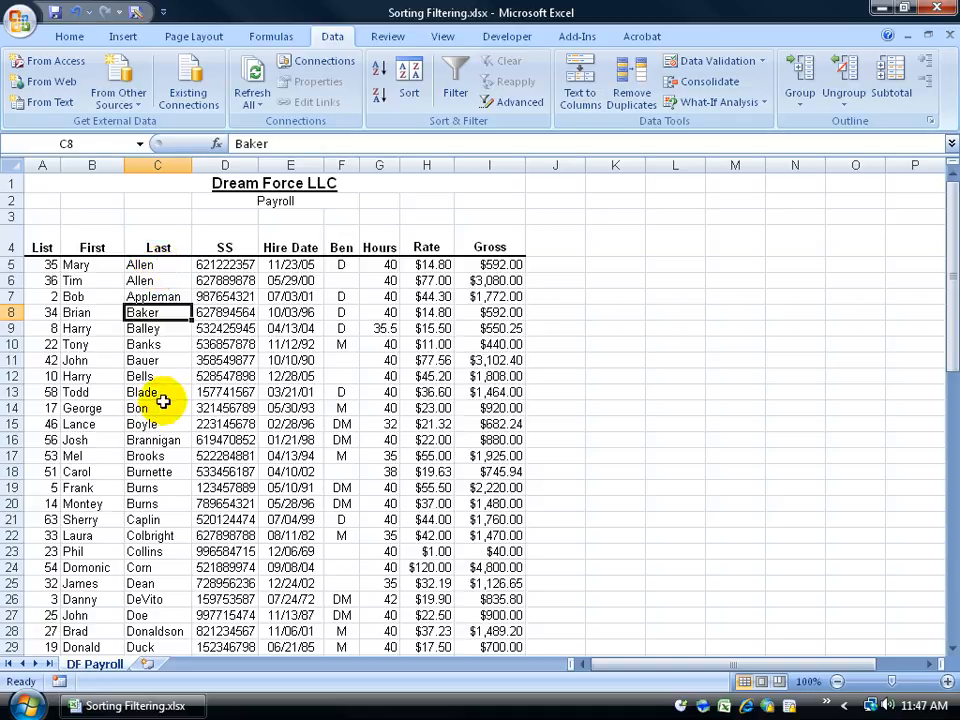
pyautogui.moveTo(146, 264); pyautogui.dragTo(150, 278)
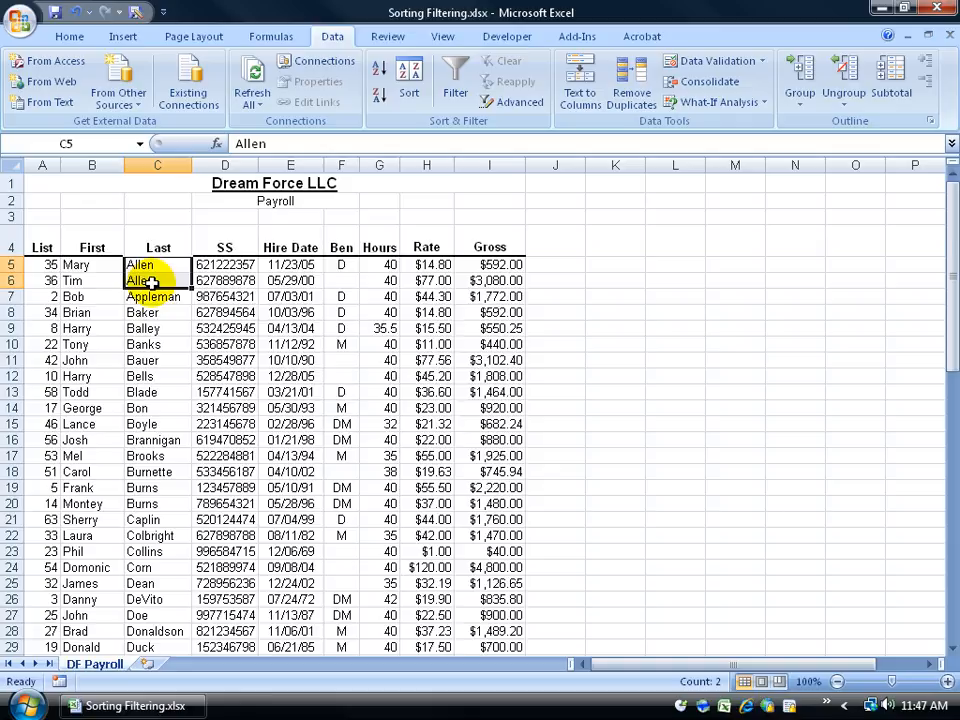
pyautogui.click(154, 267)
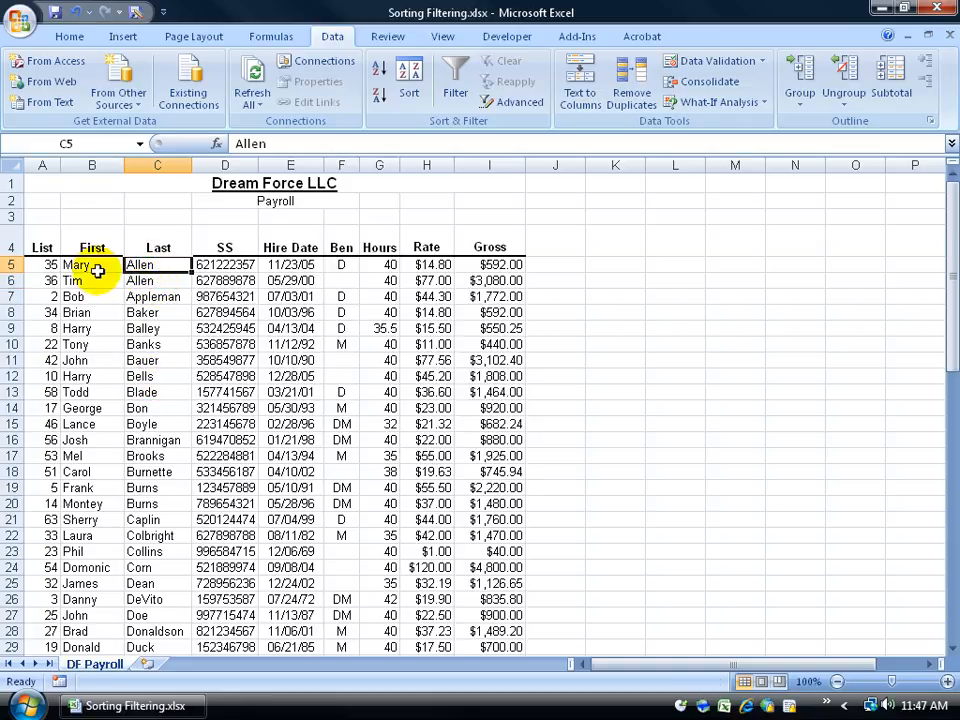
pyautogui.click(140, 283)
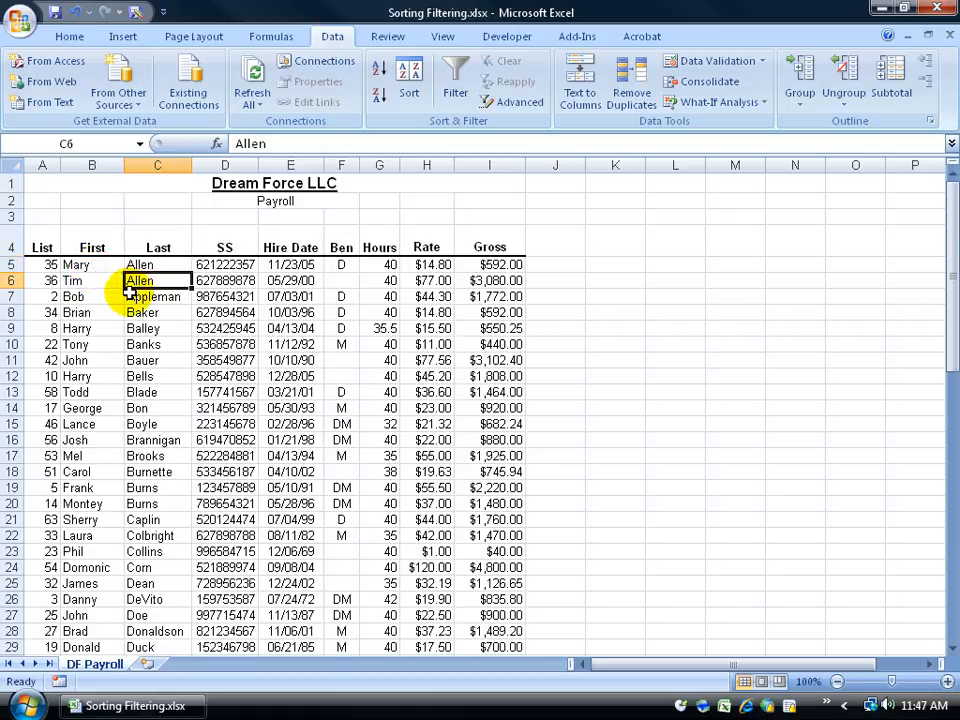
# Custom sort the records by Last from A to Z, then by First from Z to A
pyautogui.click(412, 87)
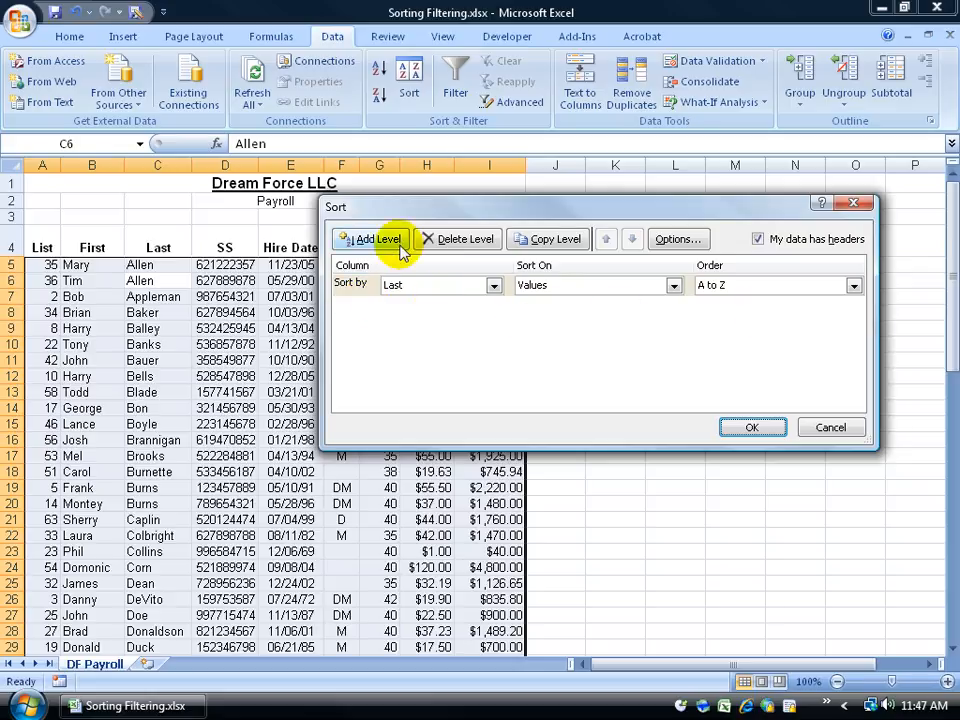
pyautogui.click(368, 240)
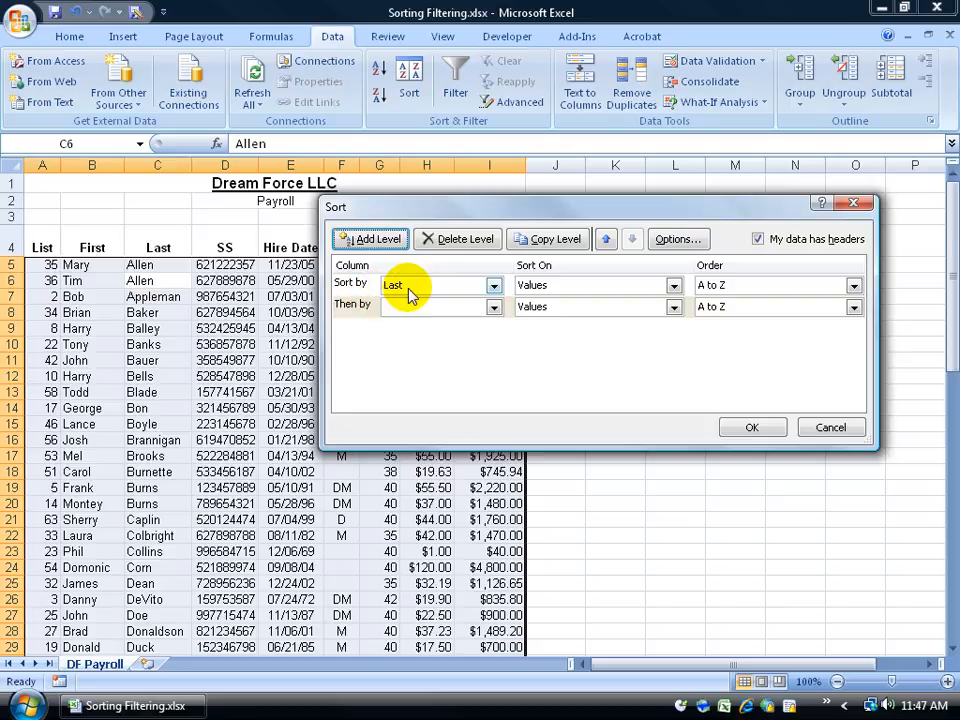
pyautogui.click(493, 307)
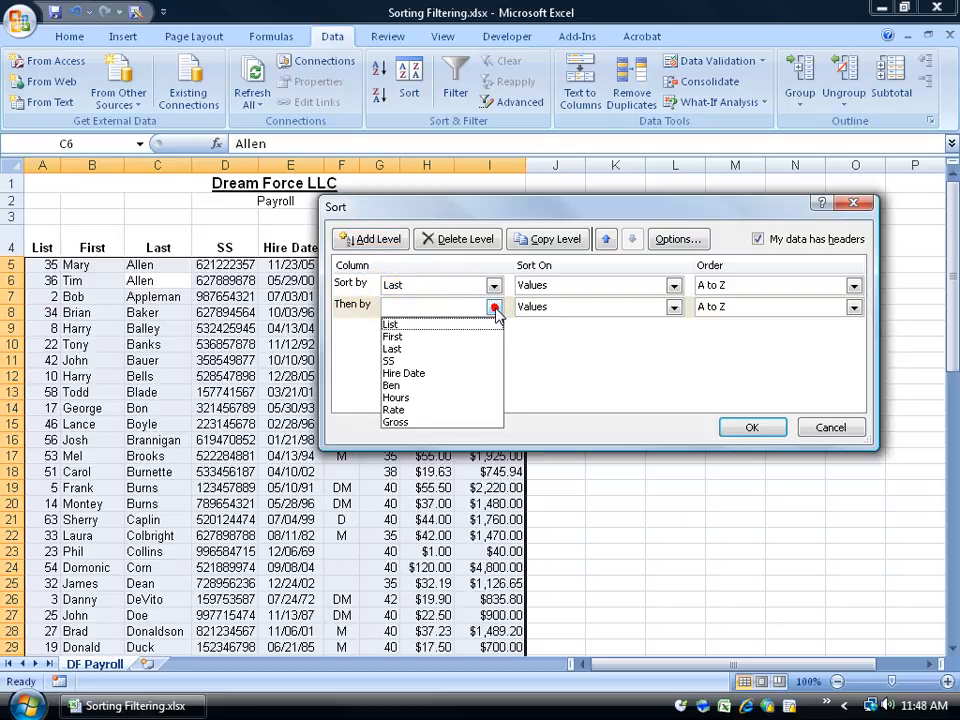
pyautogui.click(392, 336)
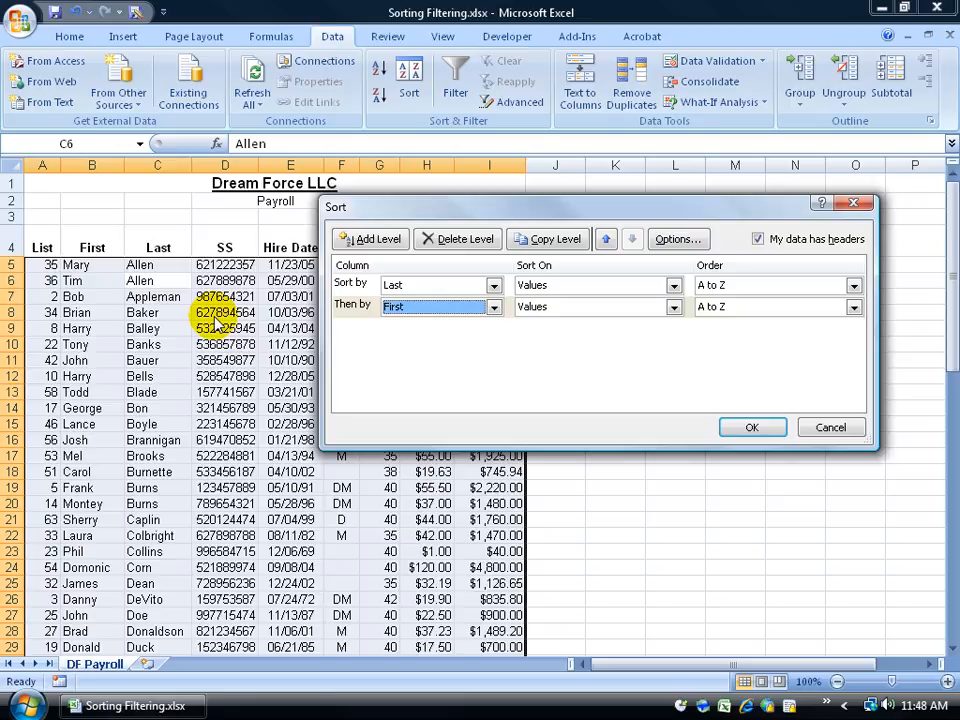
pyautogui.click(493, 307)
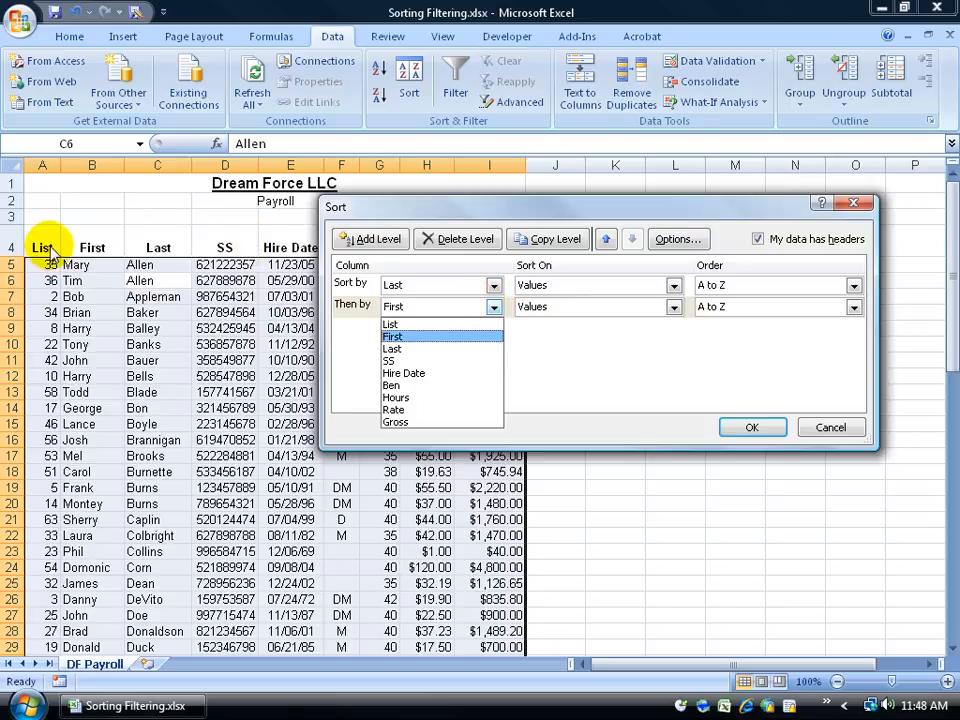
pyautogui.click(391, 337)
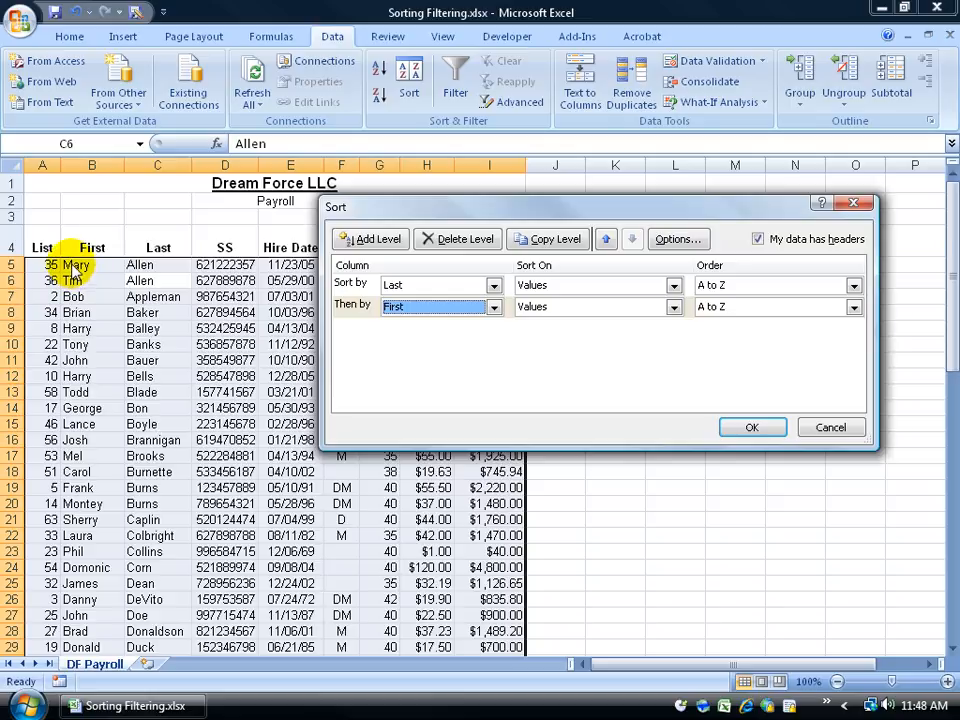
pyautogui.click(853, 307)
pyautogui.click(825, 336)
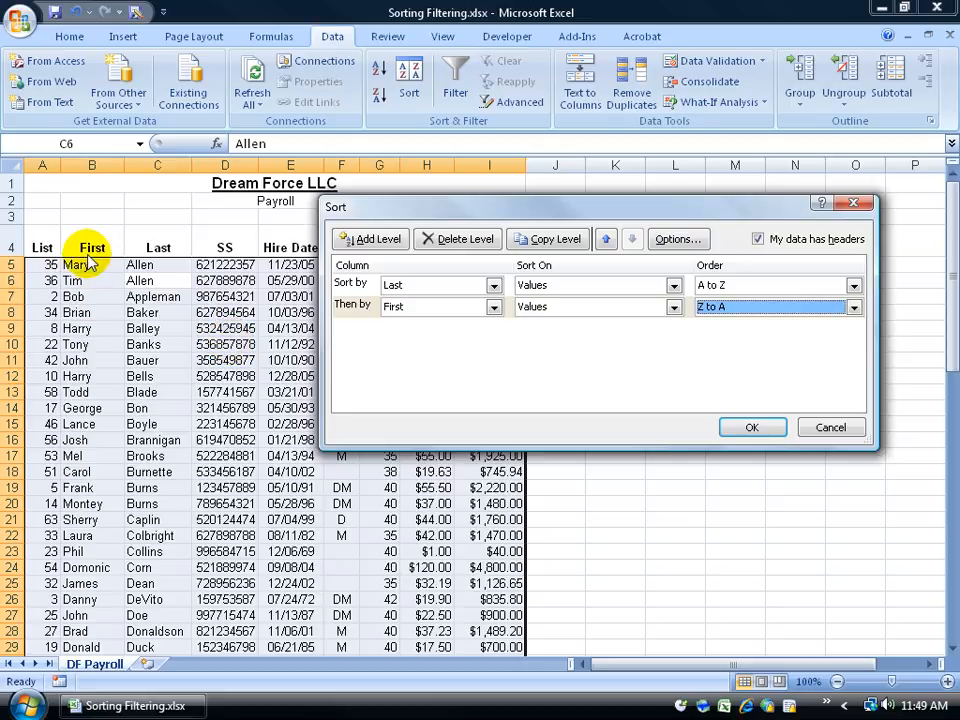
pyautogui.click(740, 428)
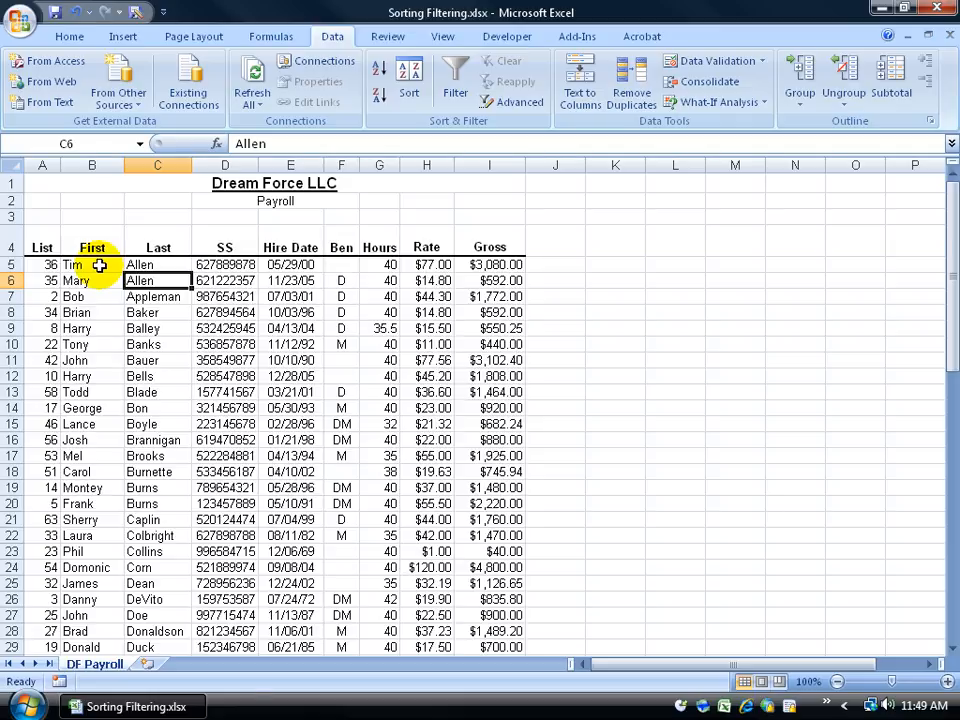
# Select the two Allen records and check their first-name order
pyautogui.moveTo(139, 263); pyautogui.dragTo(145, 282)
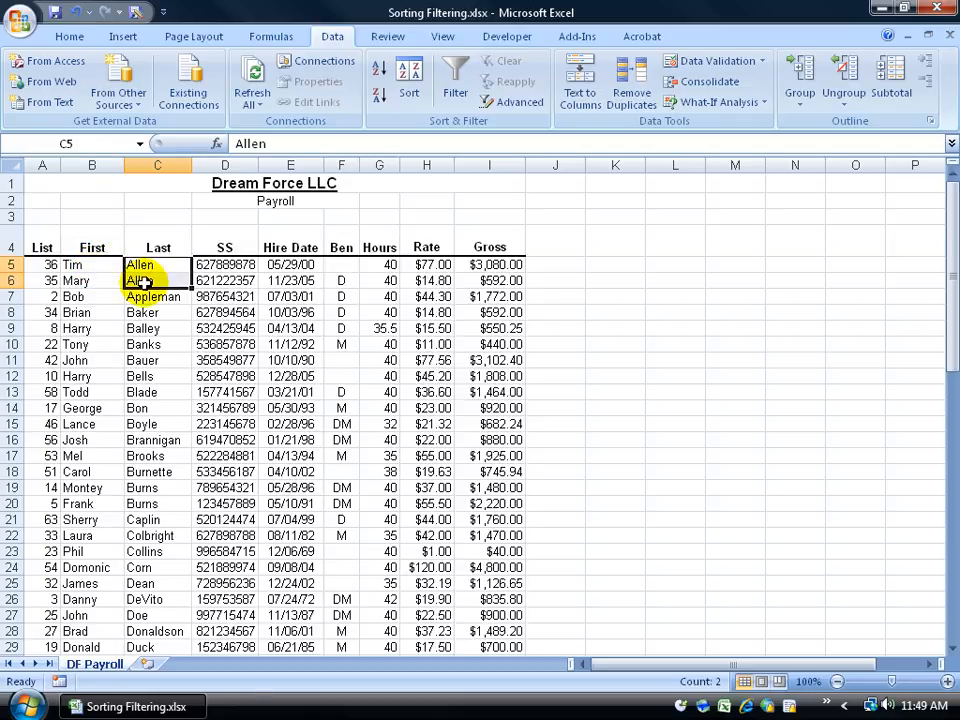
pyautogui.click(91, 267)
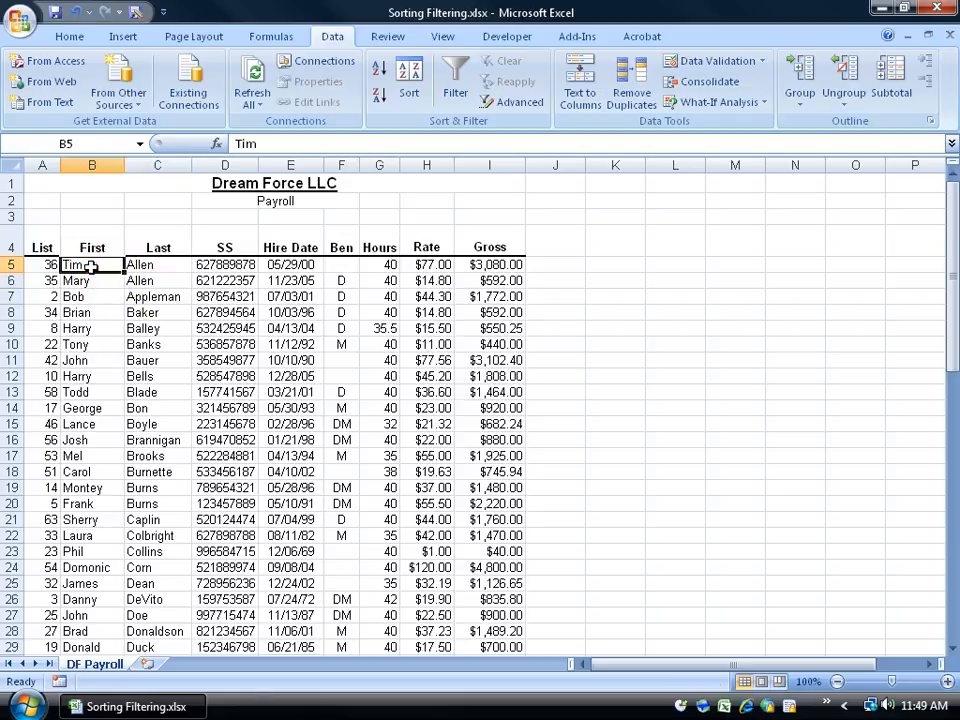
pyautogui.click(89, 281)
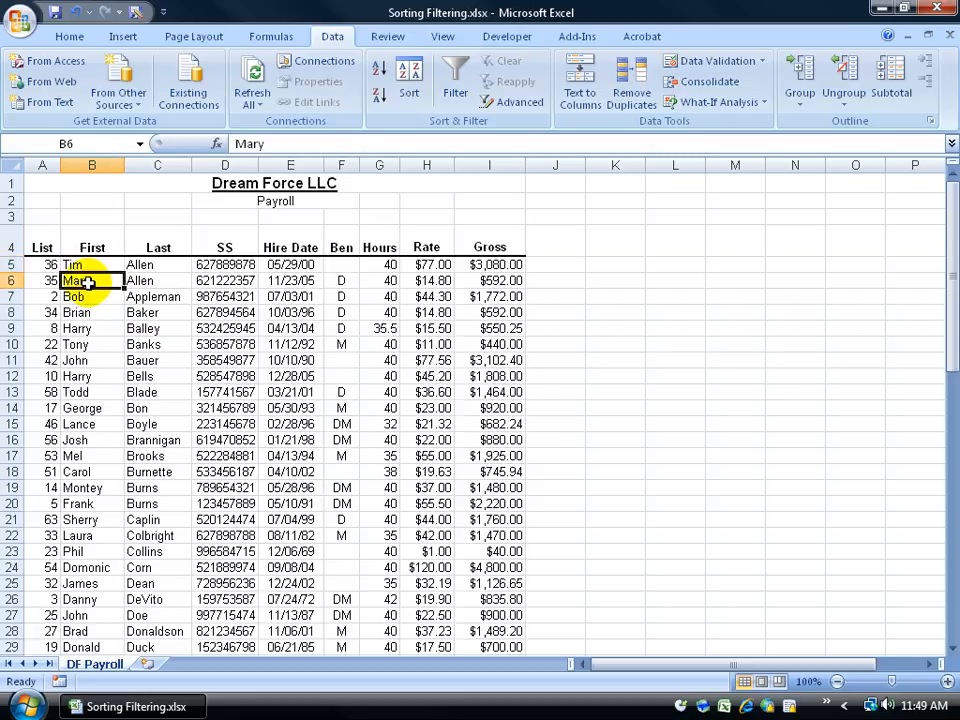
# Examine the records sharing last names, such as the Klinger and Heffernan pairs, and compare their first names
pyautogui.moveTo(949, 303); pyautogui.dragTo(930, 476)
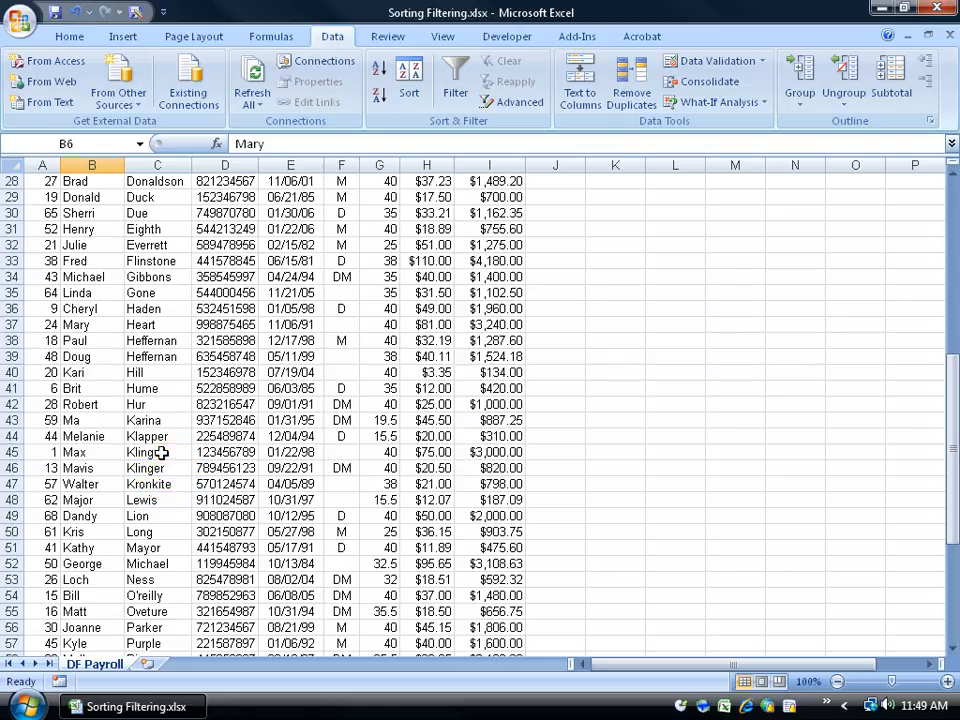
pyautogui.moveTo(161, 452); pyautogui.dragTo(160, 468)
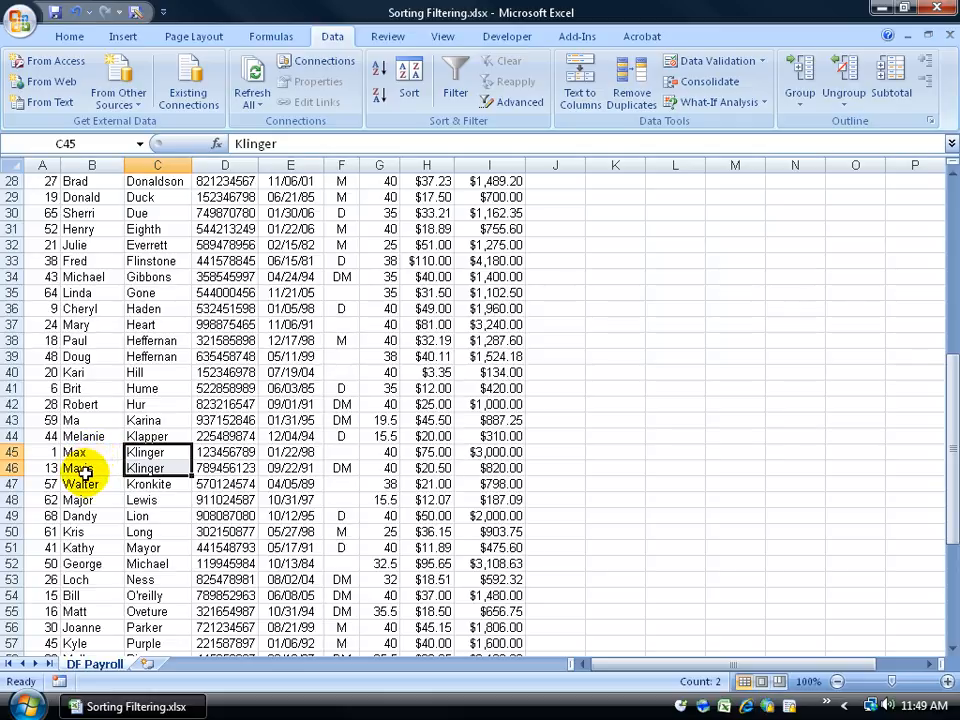
pyautogui.moveTo(141, 341)
pyautogui.mouseDown()
pyautogui.moveTo(137, 354)
pyautogui.moveTo(150, 362)
pyautogui.mouseUp()
pyautogui.click(92, 357)
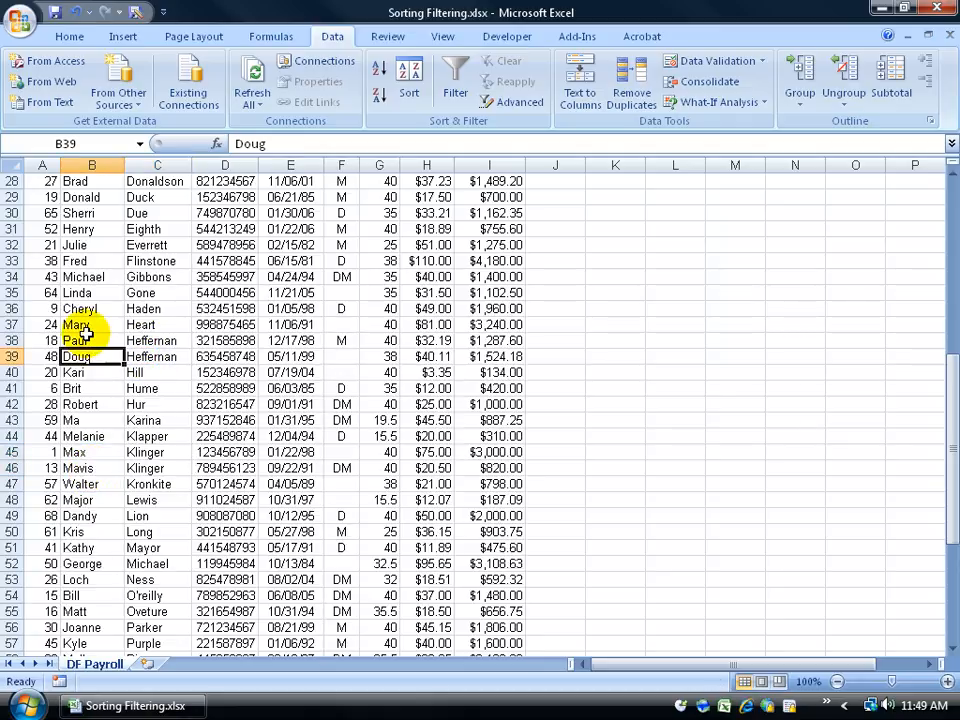
pyautogui.moveTo(144, 341); pyautogui.dragTo(139, 358)
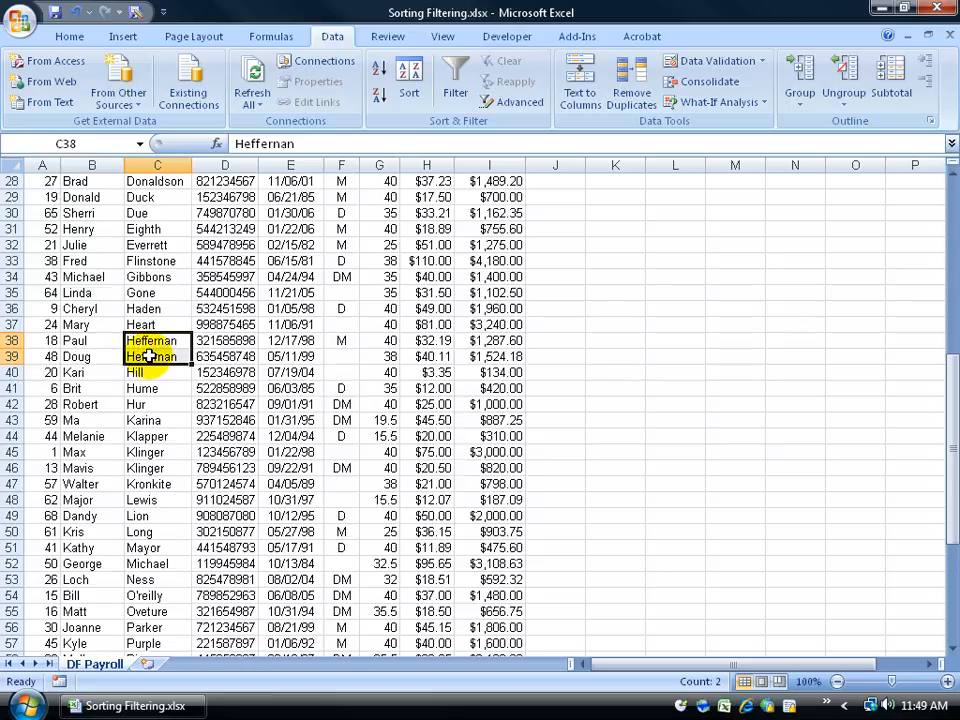
pyautogui.click(88, 341)
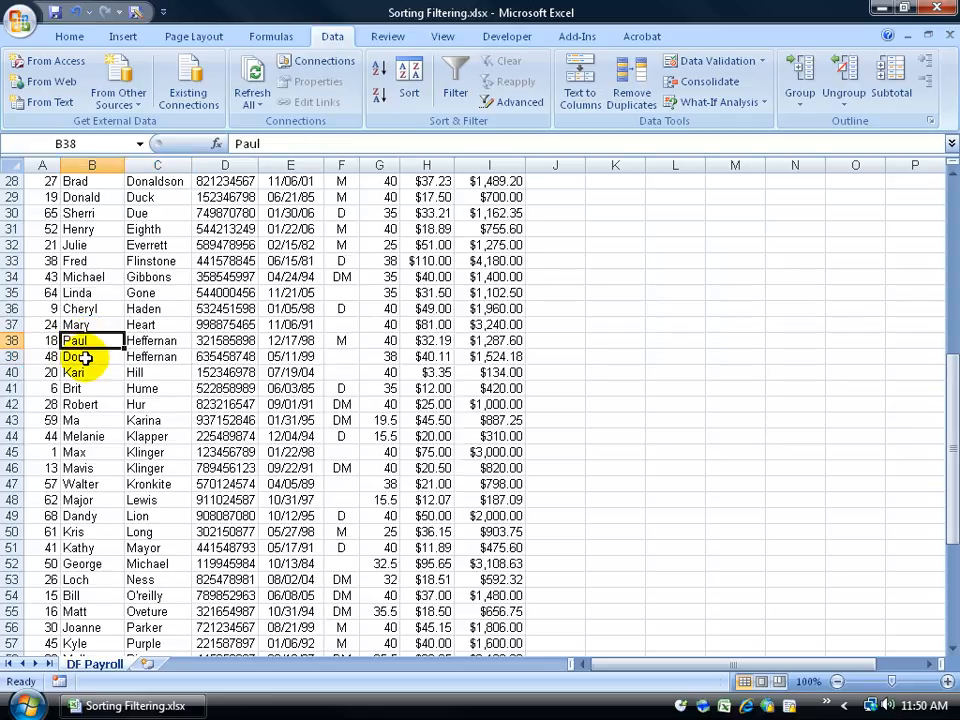
# Sort the records by the List column from smallest to largest to return to the original order
pyautogui.click(46, 276)
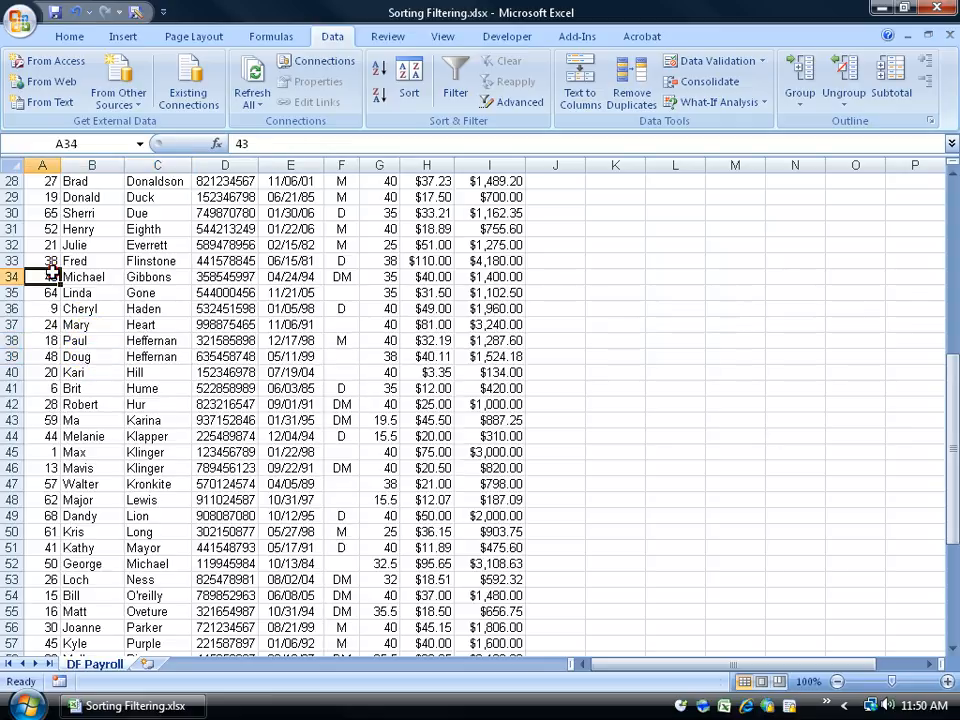
pyautogui.click(379, 68)
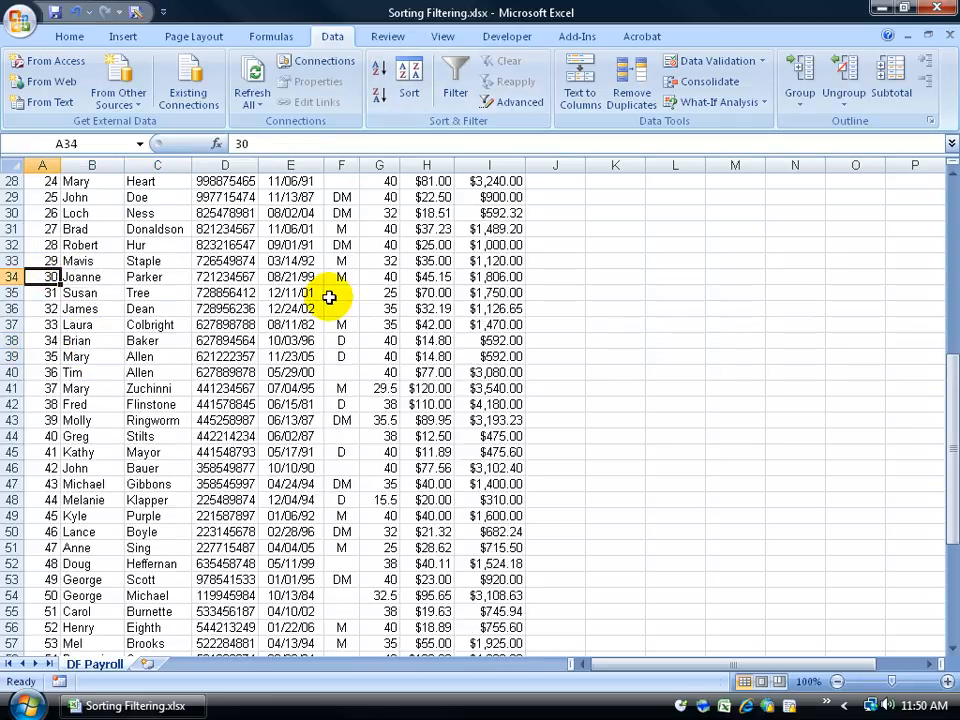
pyautogui.moveTo(945, 393); pyautogui.dragTo(949, 388)
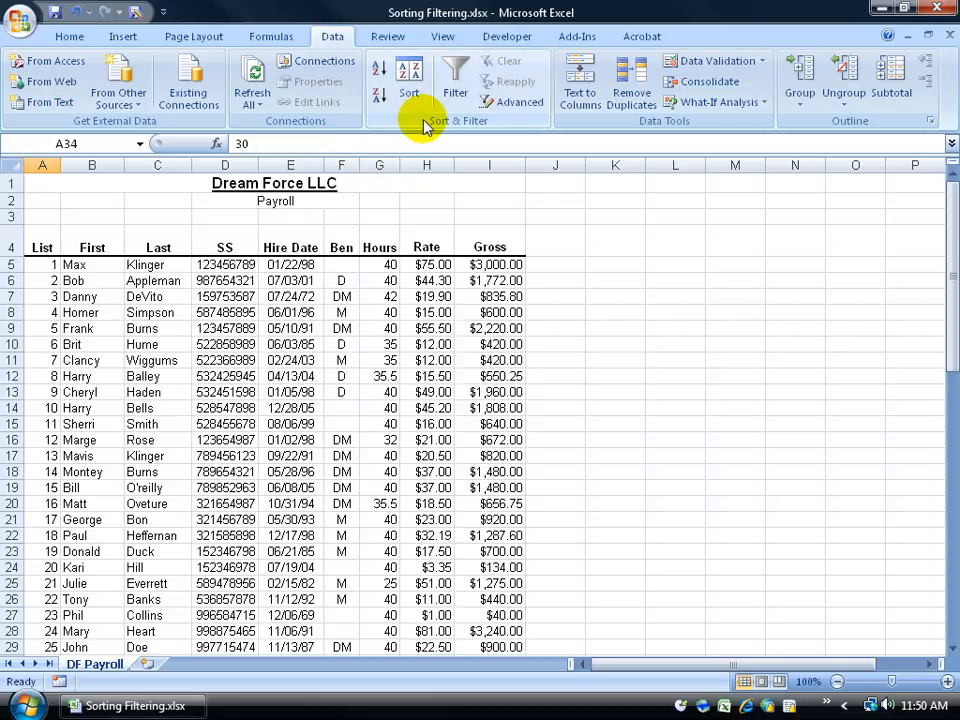
# Open the Sort dialog, delete the existing sort level, and confirm
pyautogui.click(412, 88)
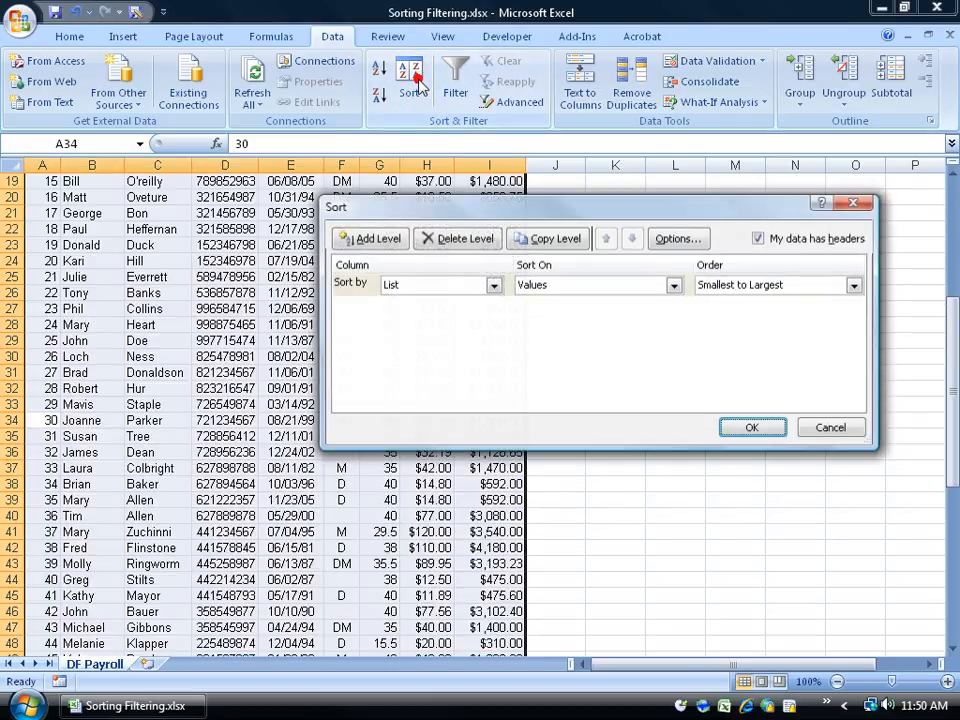
pyautogui.click(466, 240)
pyautogui.click(740, 427)
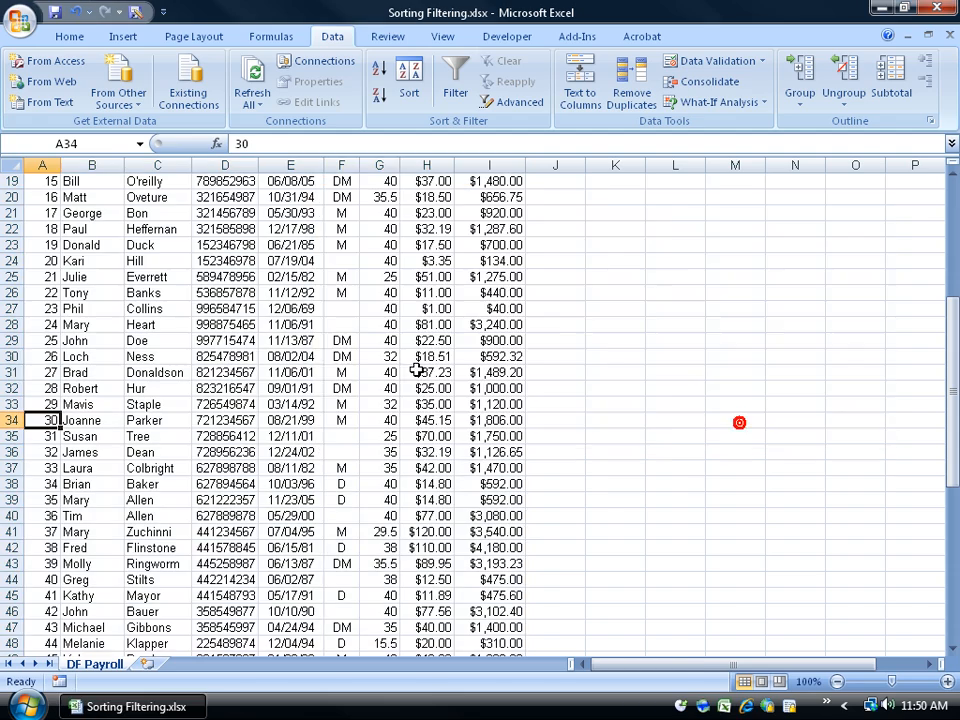